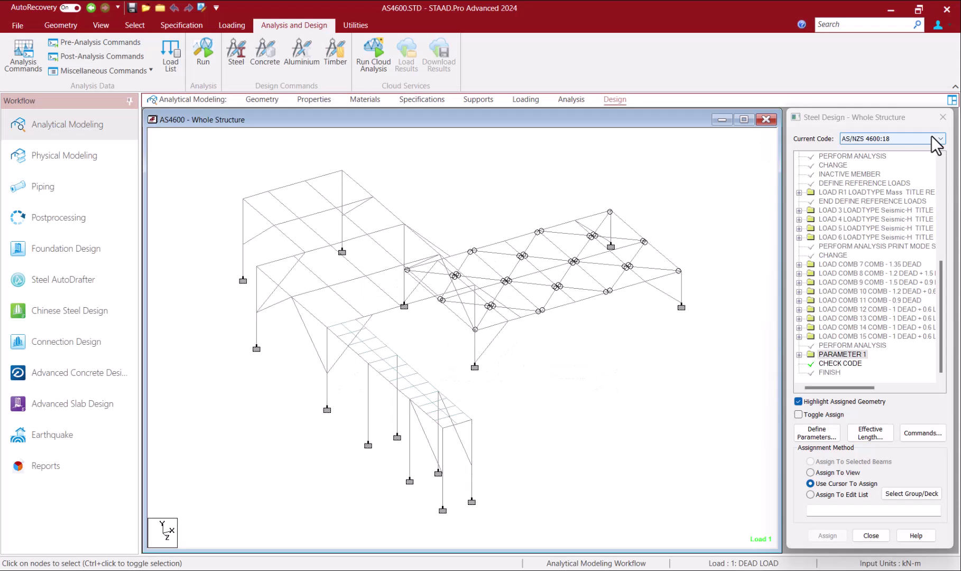
Confirm AS/NZS 4600:18 in the Steel Design panel's Current Code list
click(936, 138)
scroll(945, 169, up, 5)
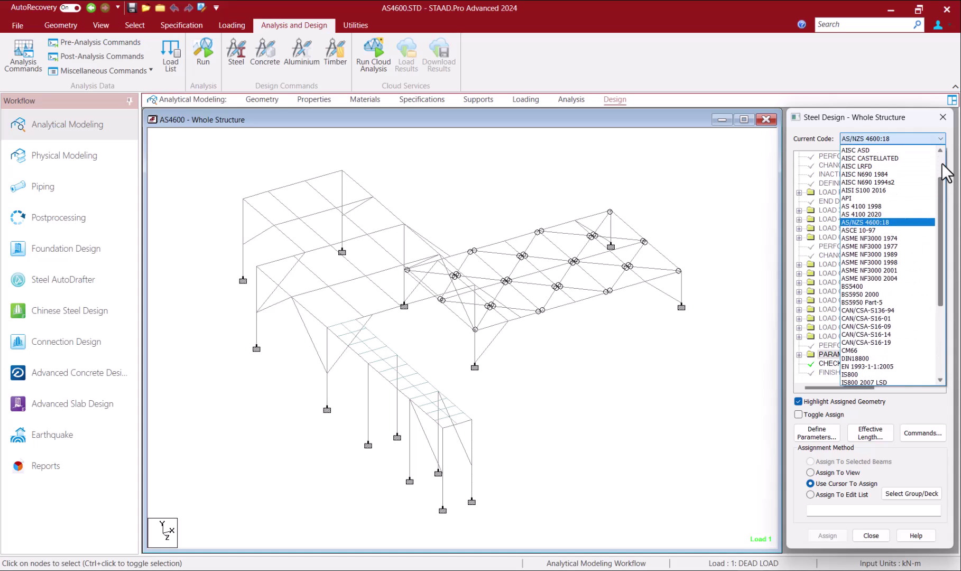
scroll(945, 171, up, 1)
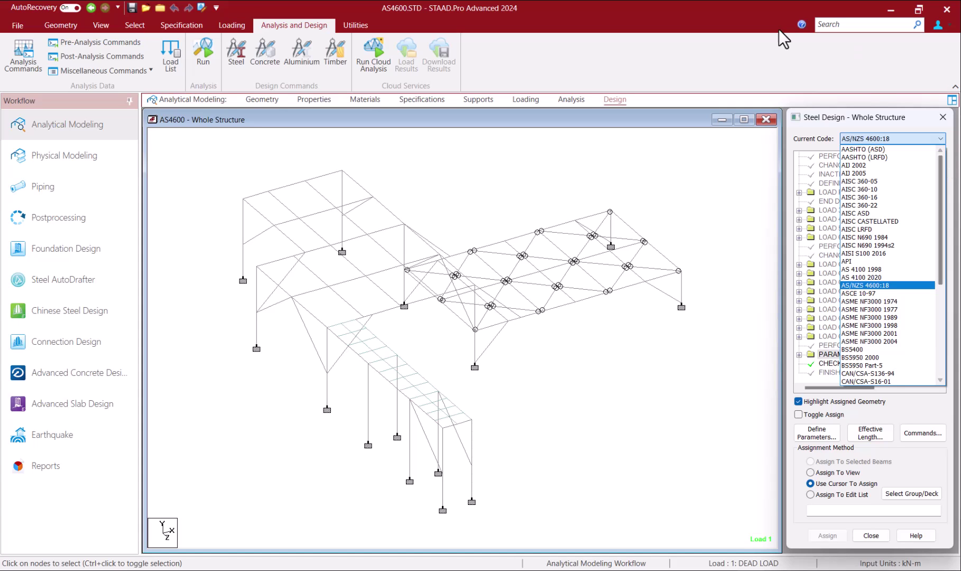
Keep AS/NZS 4600:18 and open the Legacy databases on the Coldformed Steel tab
click(313, 99)
click(314, 98)
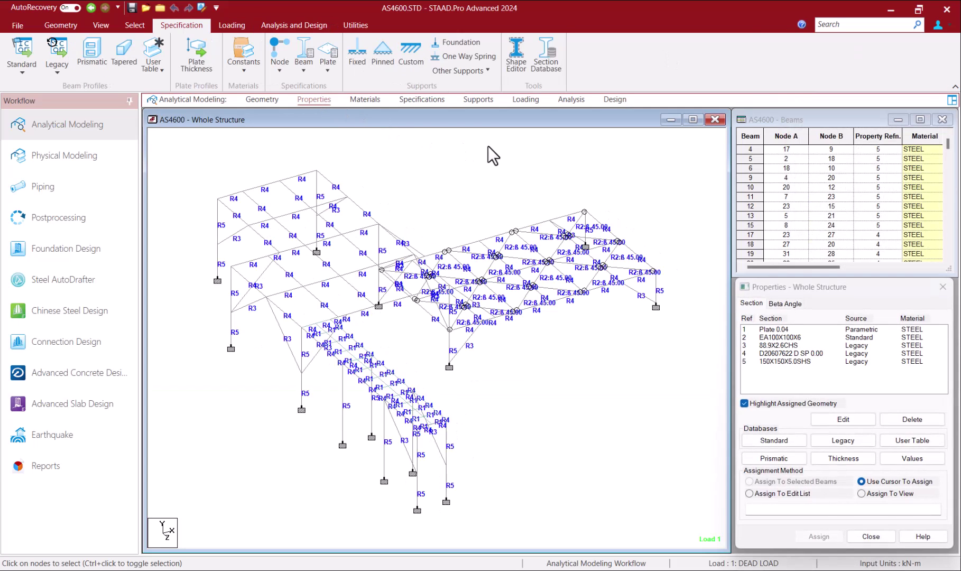
click(856, 441)
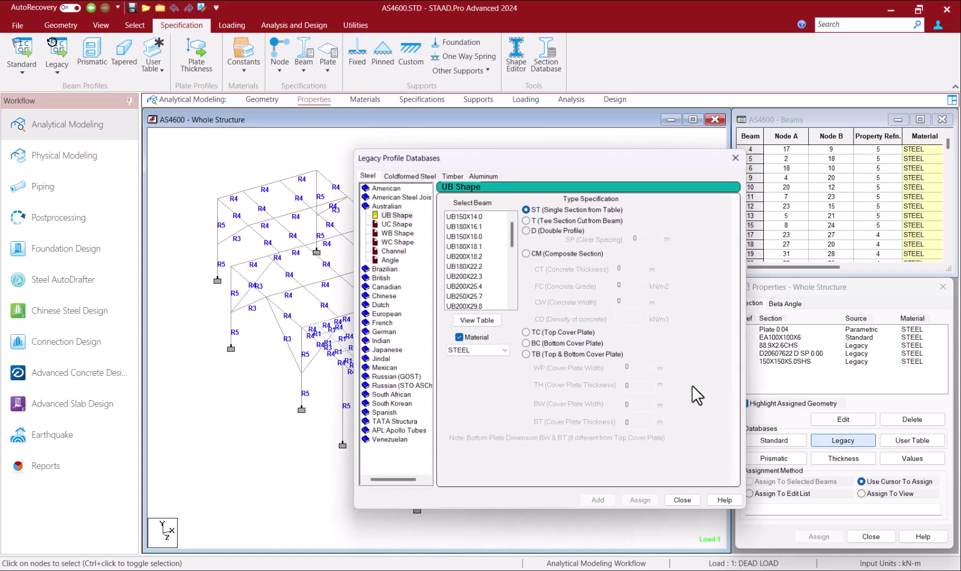
click(411, 175)
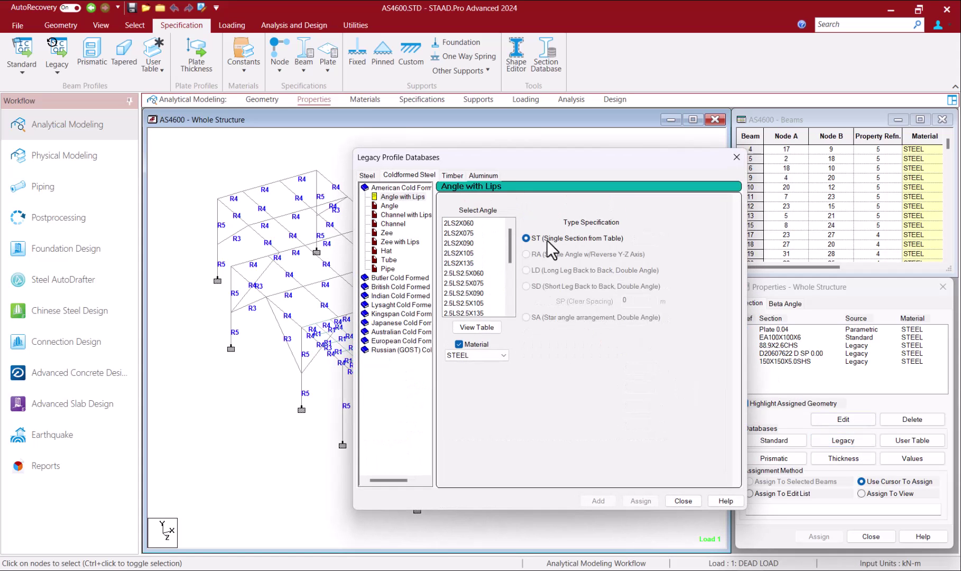
Browse the Australian hollow, Lysaght and Kingspan channel, and American angle-with-lips tables
click(397, 331)
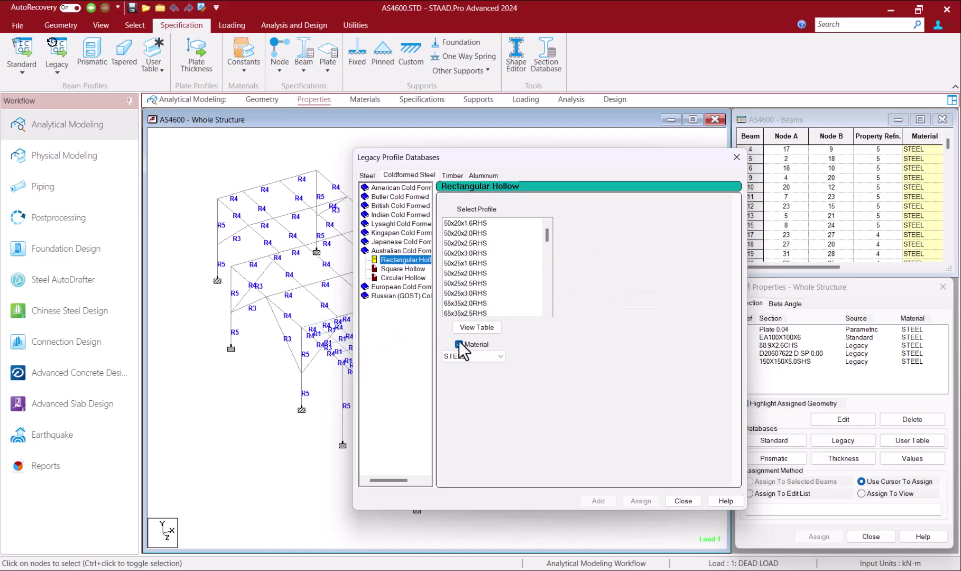
click(405, 278)
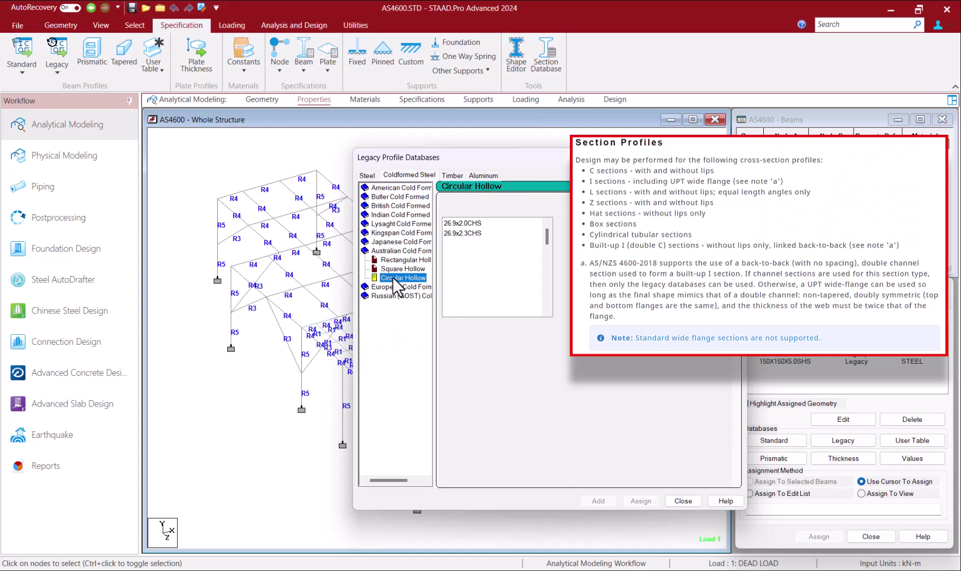
double_click(381, 225)
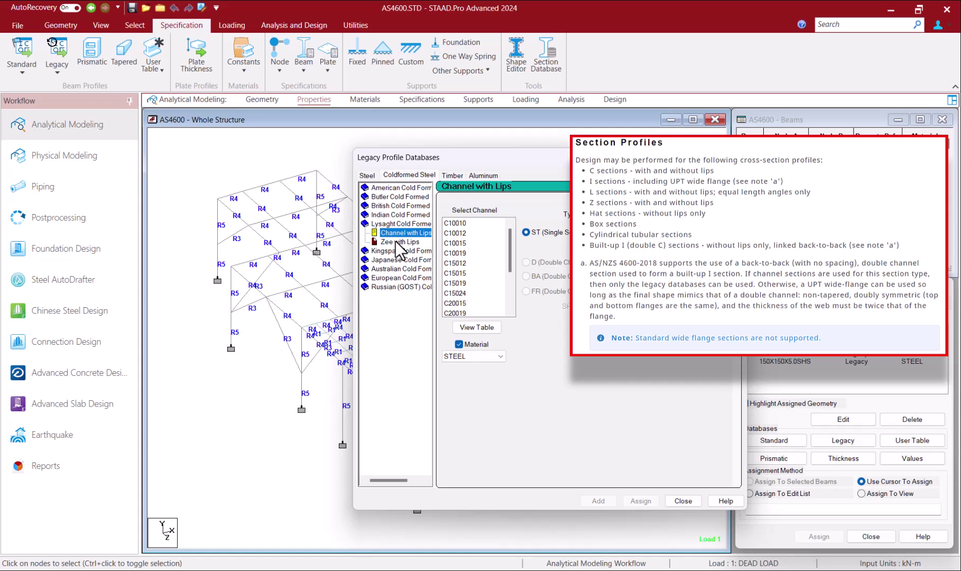
double_click(378, 250)
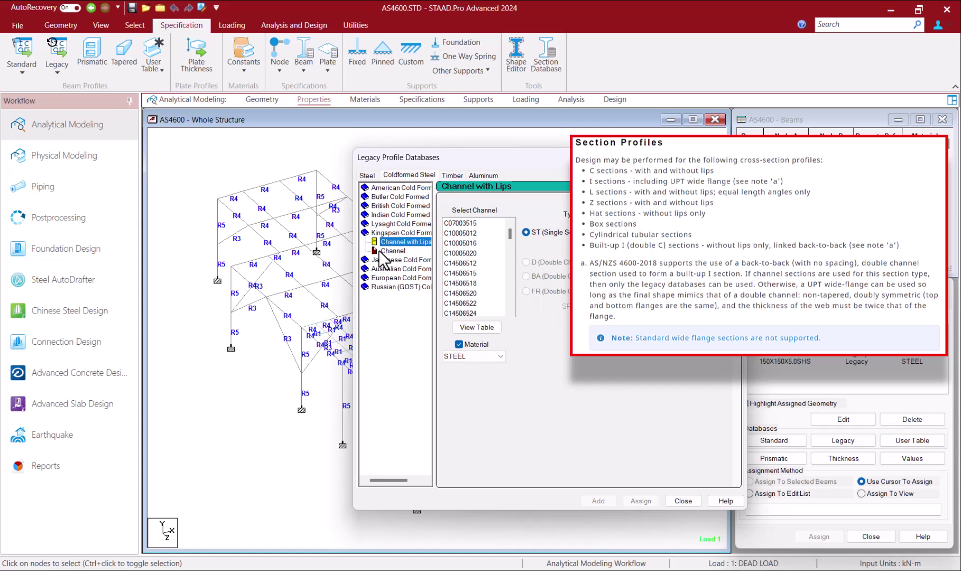
click(381, 250)
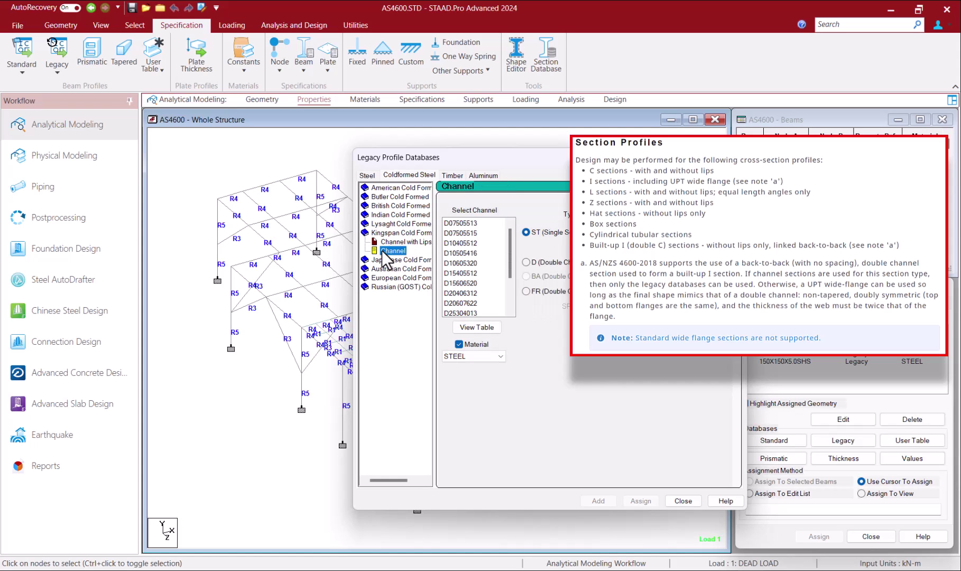
double_click(409, 188)
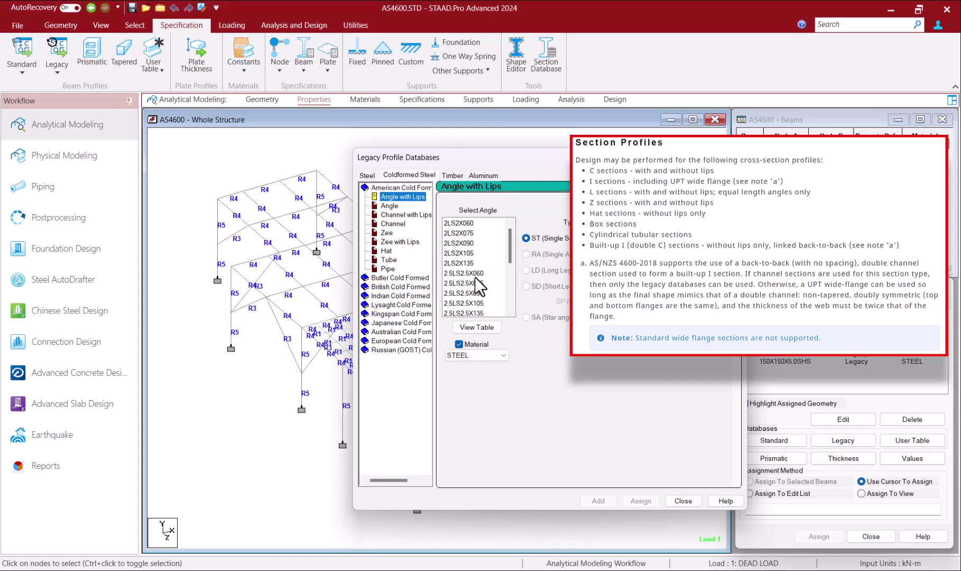
Close the Legacy databases and create a new WIDE FLANGE user table
click(690, 502)
click(153, 67)
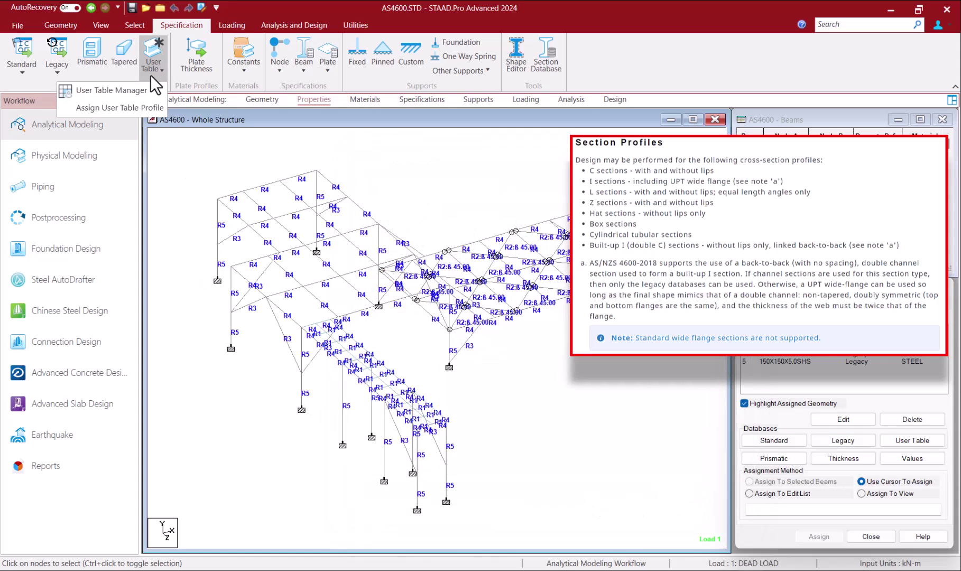
click(134, 90)
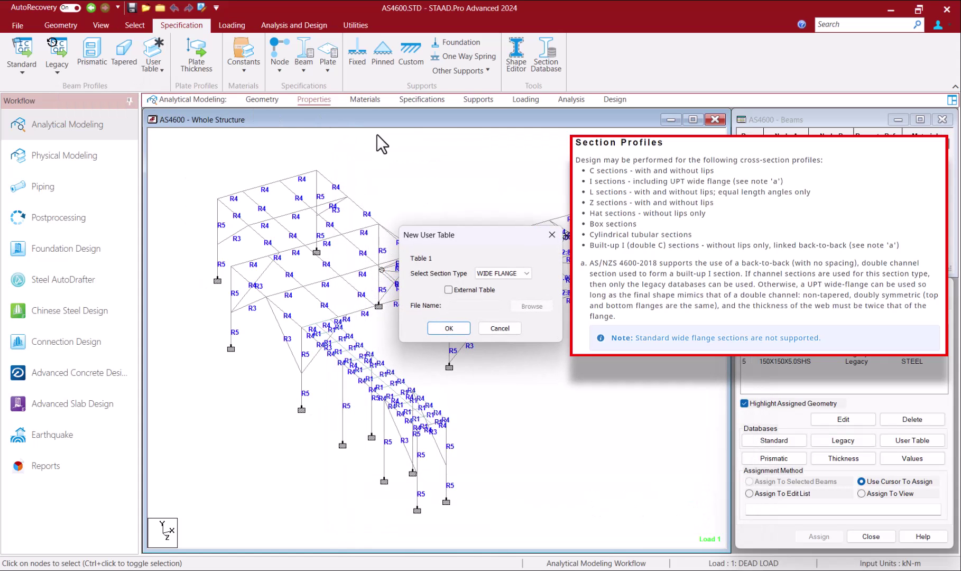
click(510, 275)
click(511, 284)
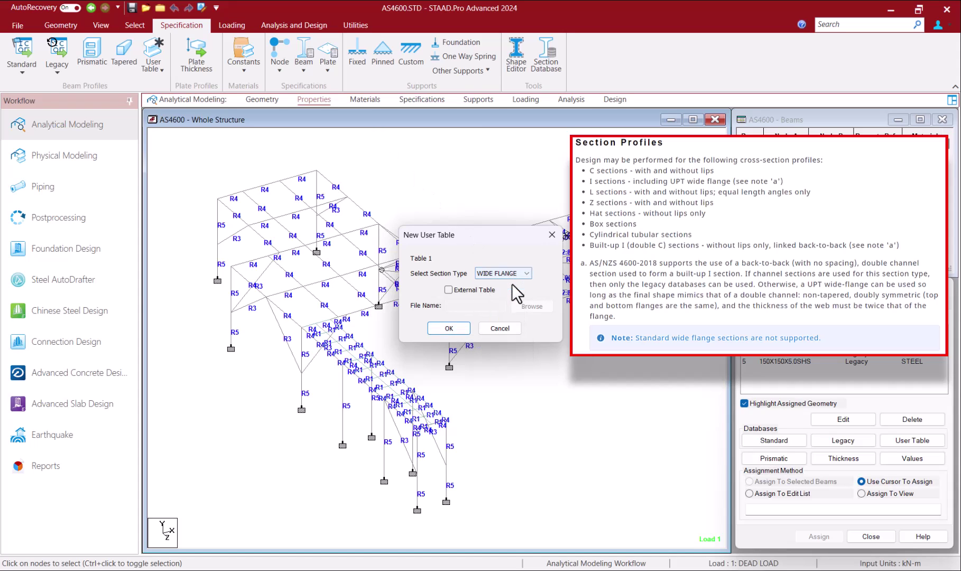
click(452, 326)
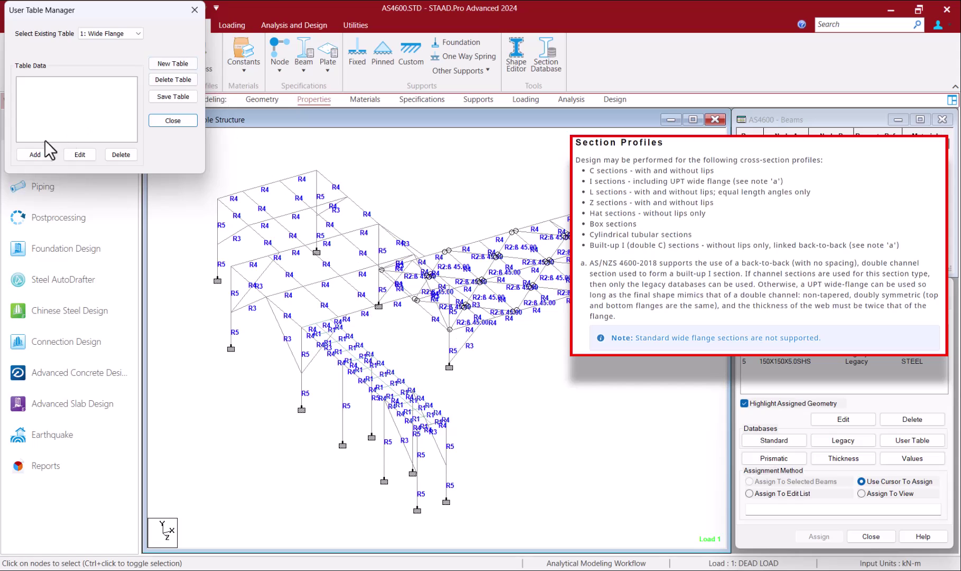
Cancel adding a wide flange section, close the manager and bring up the Standard Profile Databases
click(37, 155)
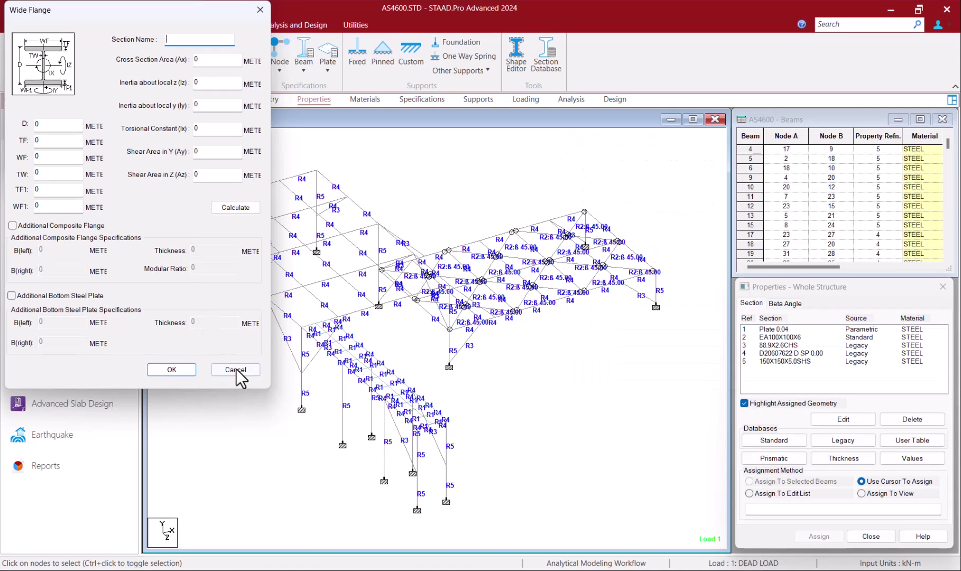
click(236, 369)
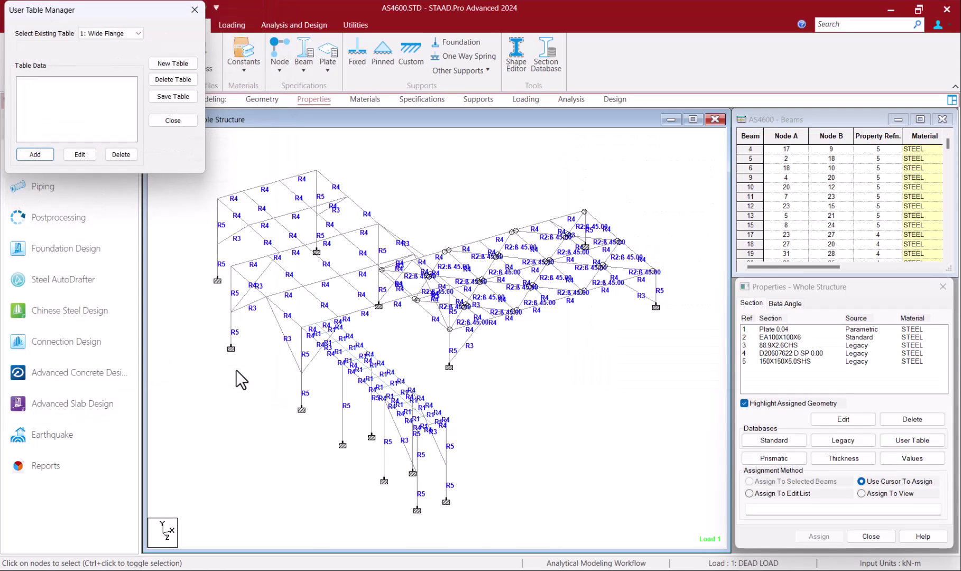
click(181, 121)
click(773, 440)
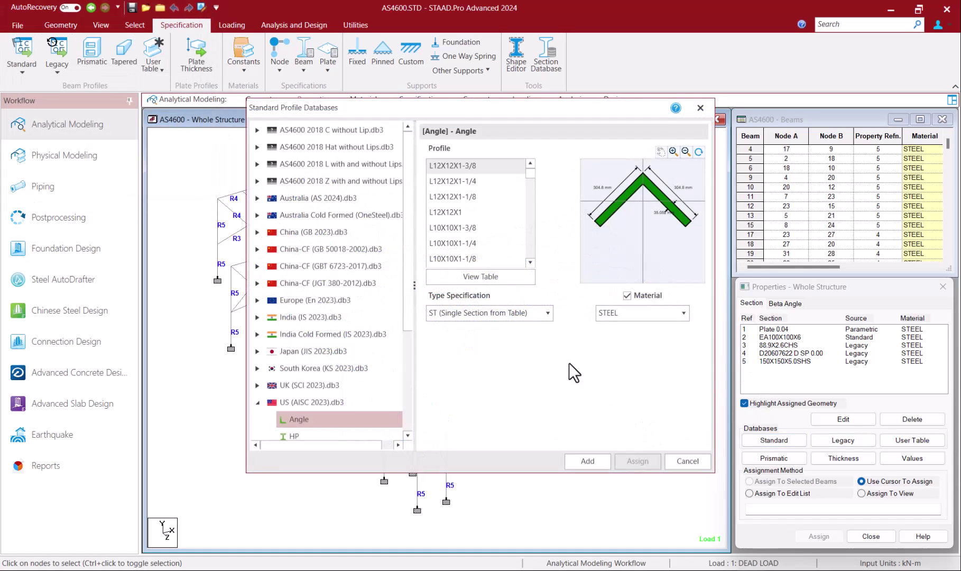
double_click(306, 214)
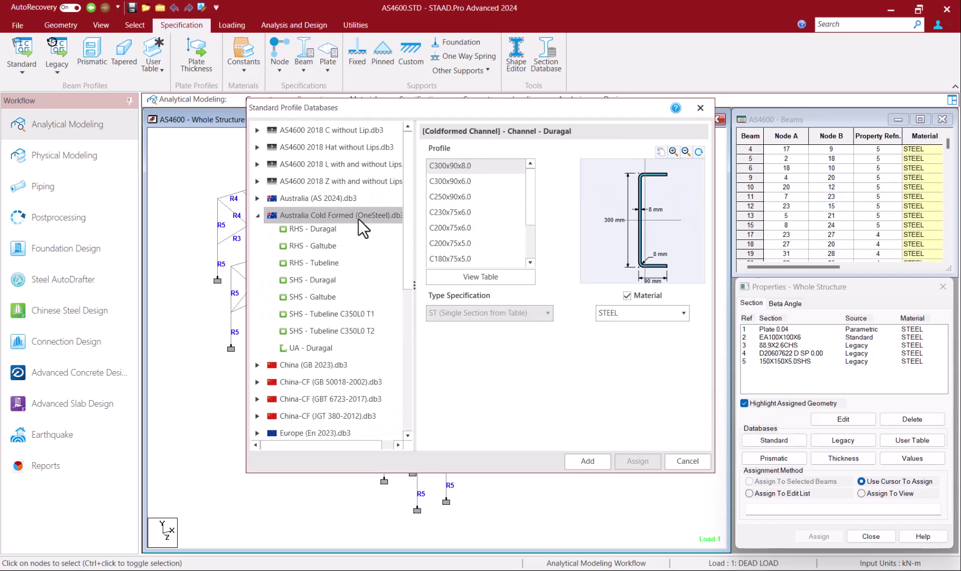
scroll(380, 253, down, 1)
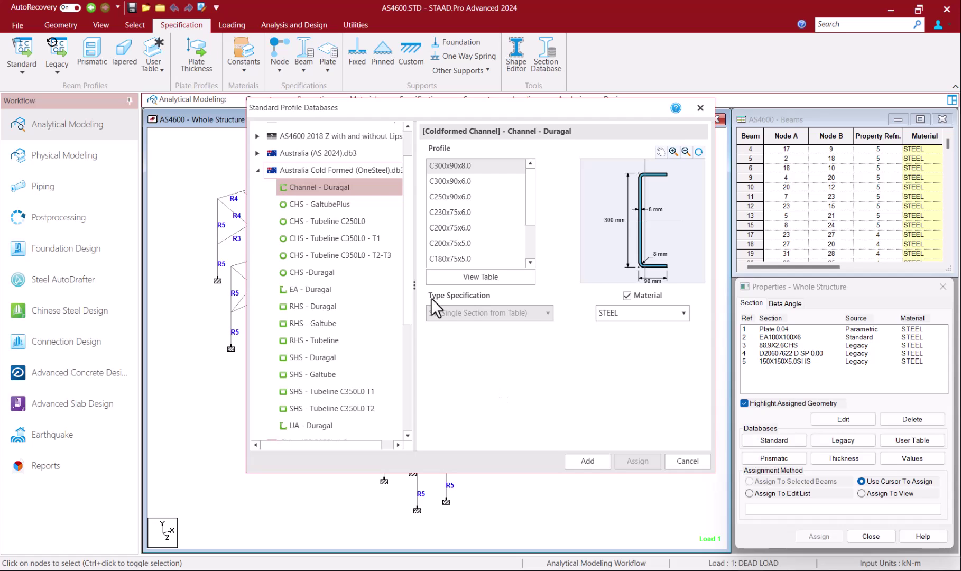
double_click(349, 140)
scroll(327, 161, up, 1)
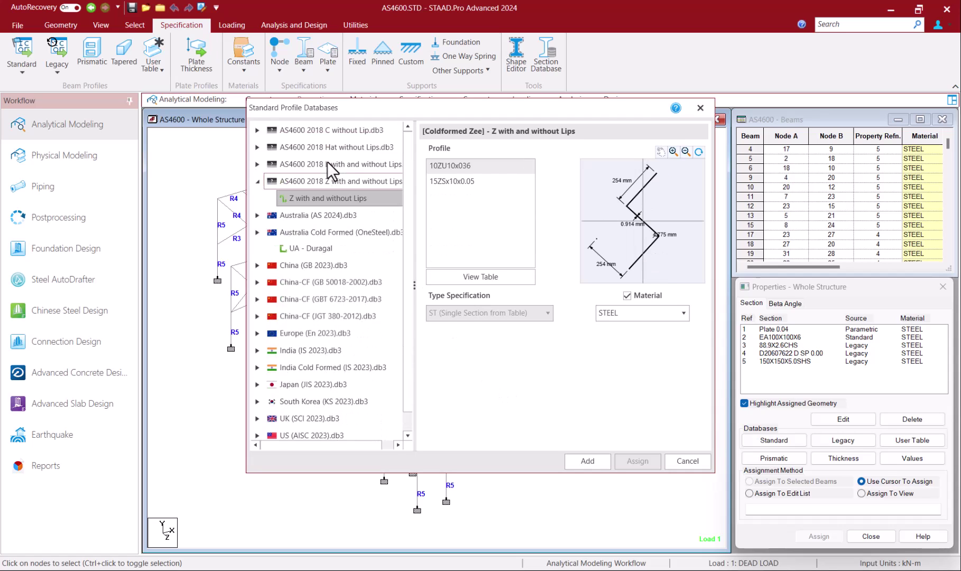
double_click(348, 164)
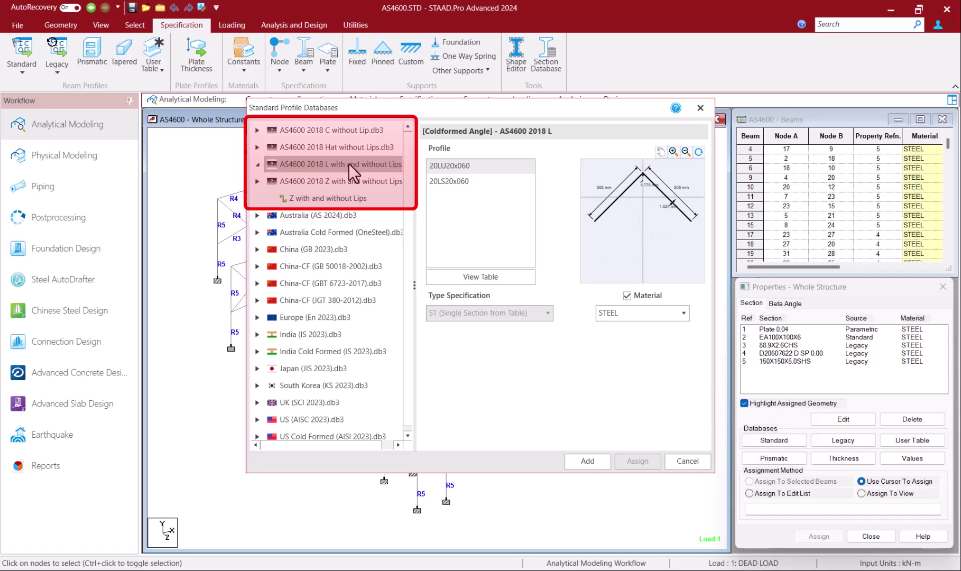
double_click(350, 150)
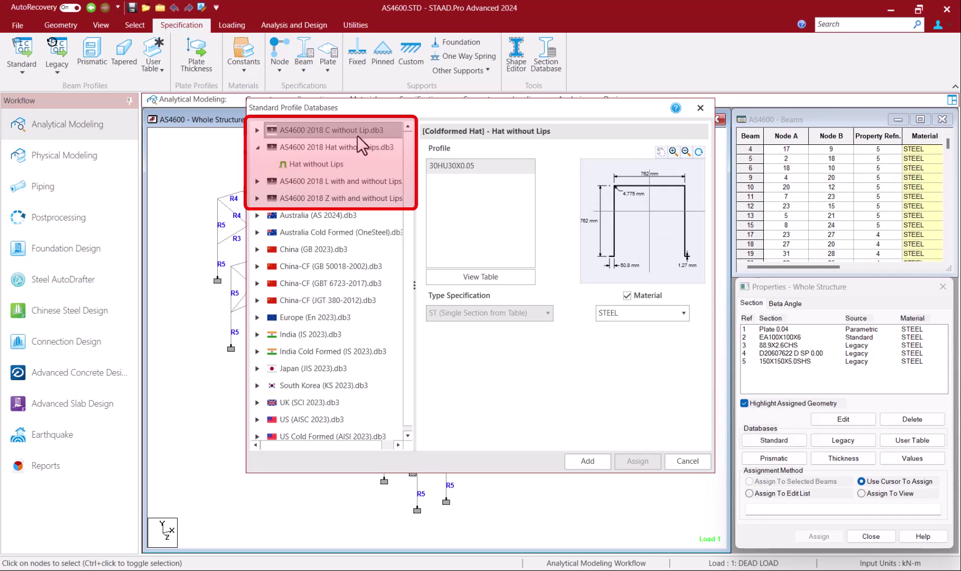
double_click(357, 135)
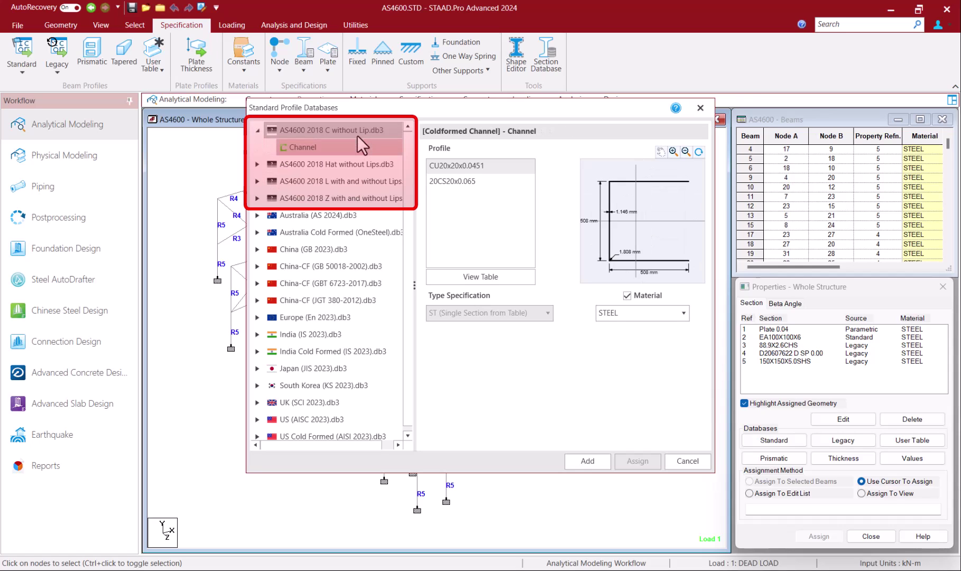
click(685, 461)
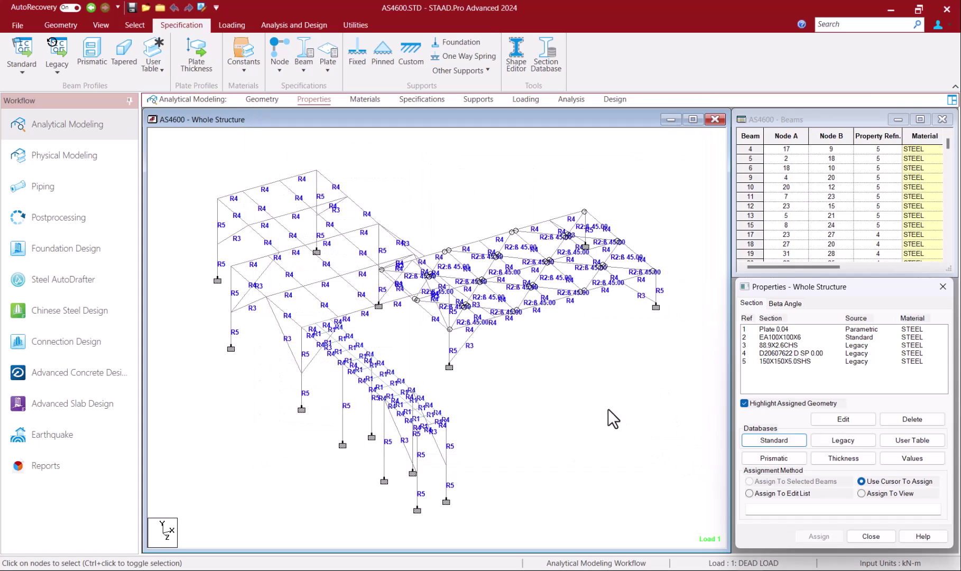
Open the Section Database Manager and view the AS4600 2018 C without Lip Channel table
click(545, 173)
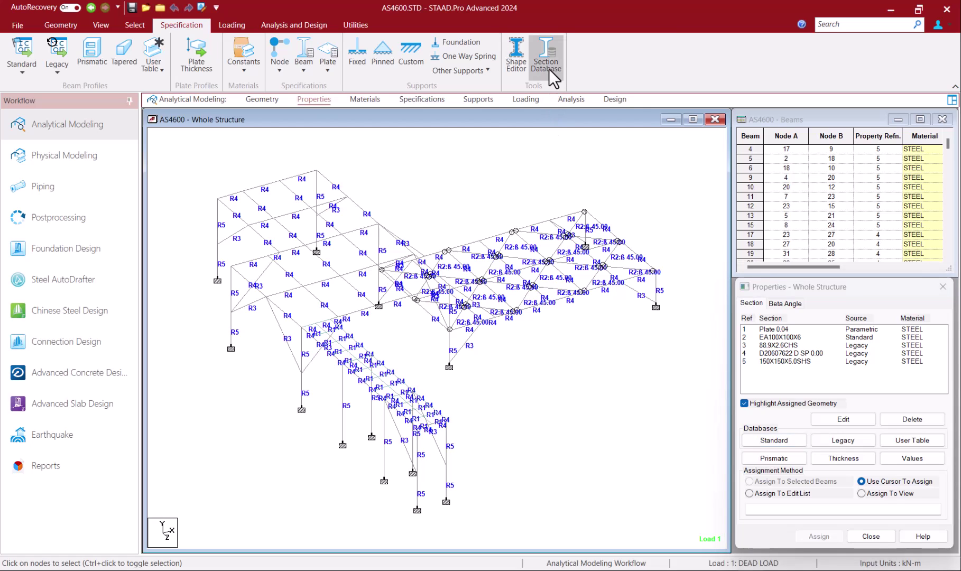
click(549, 67)
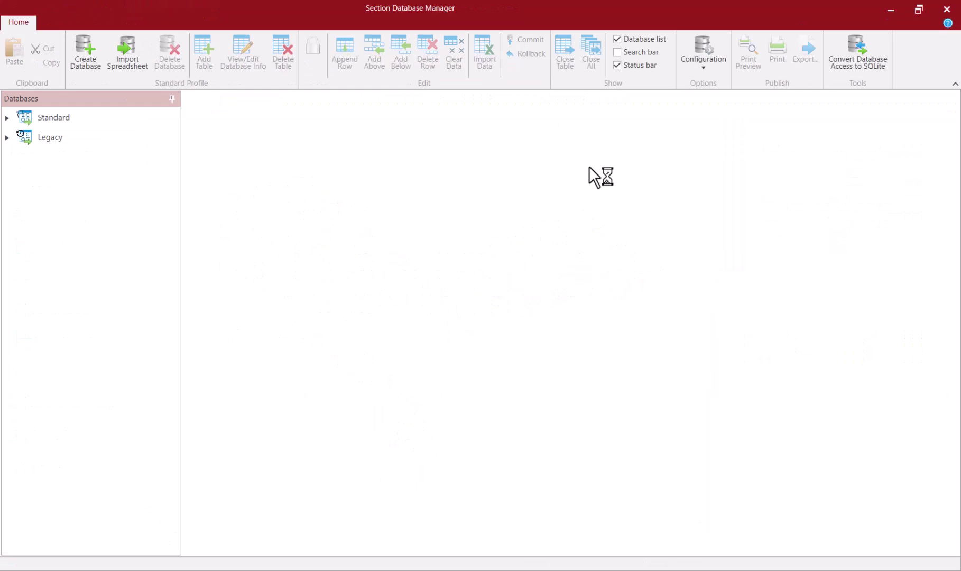
click(6, 117)
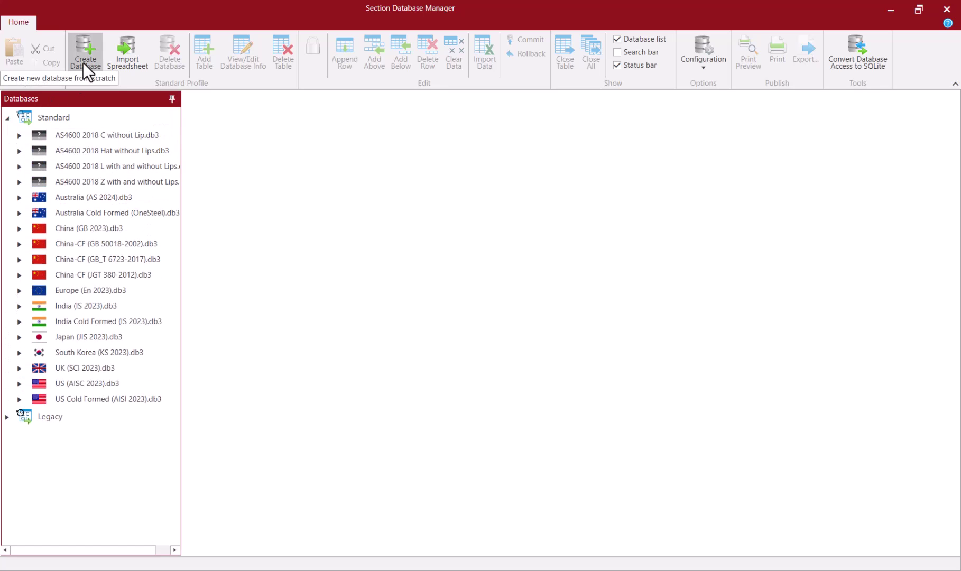
click(19, 136)
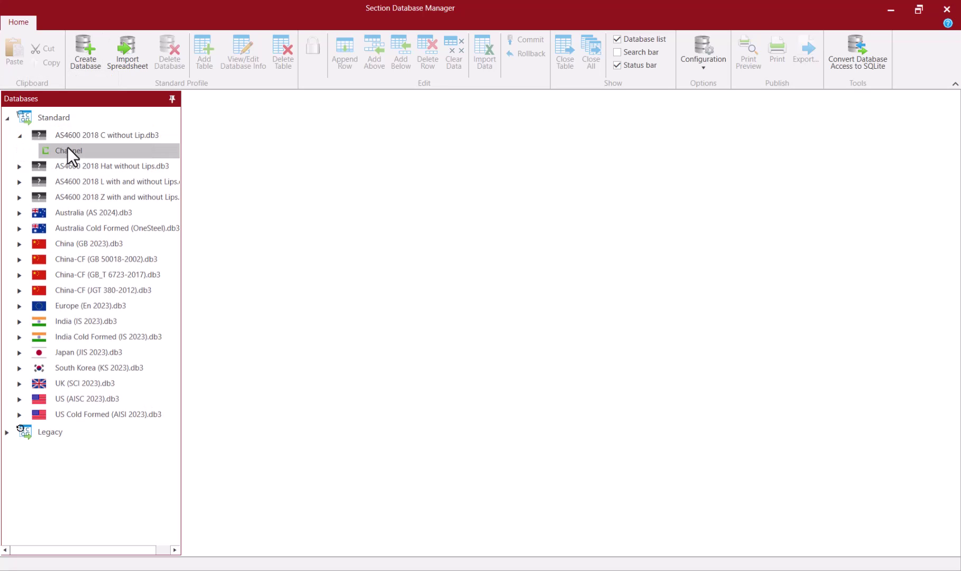
click(71, 150)
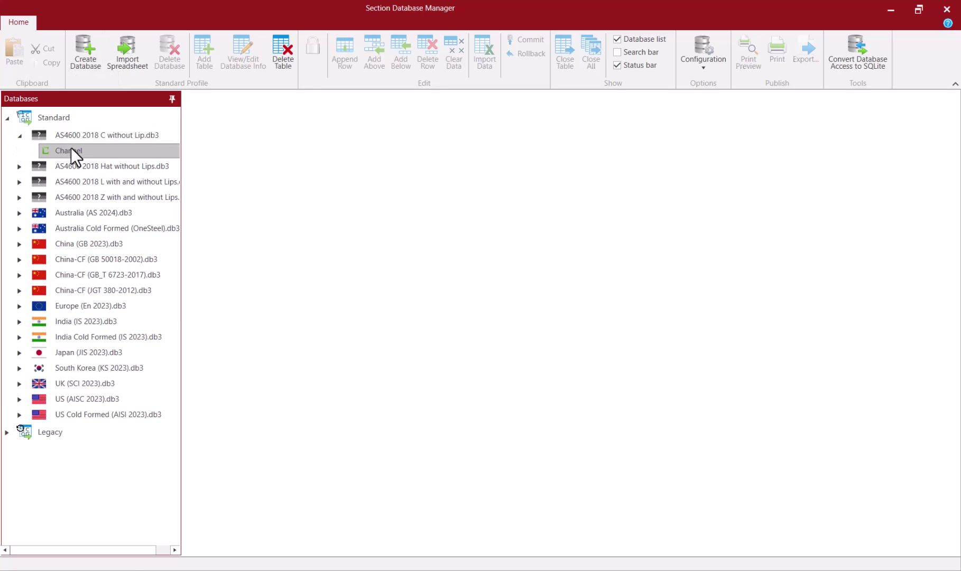
double_click(71, 150)
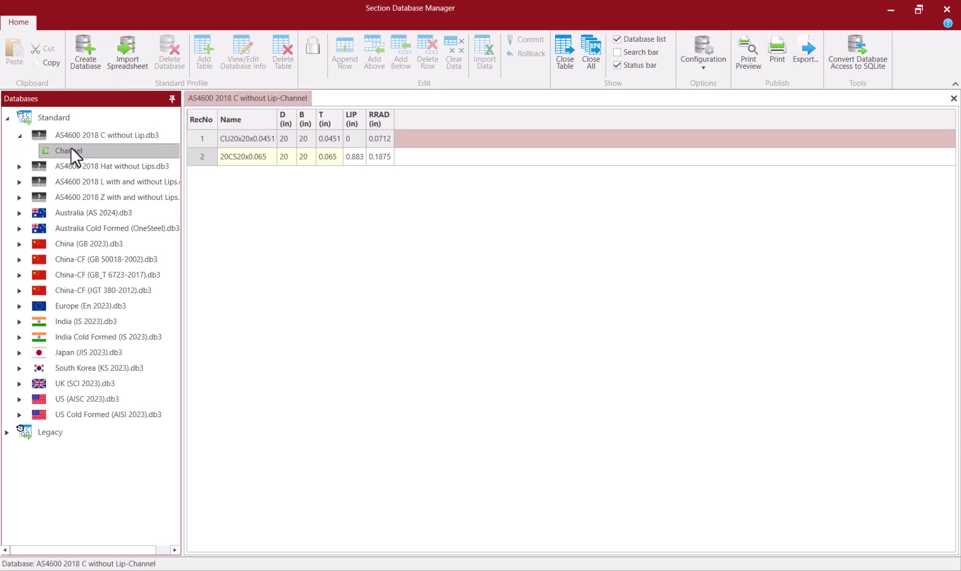
Review the AS4600 2018 Hat without Lips table and close the database manager
click(19, 166)
double_click(77, 181)
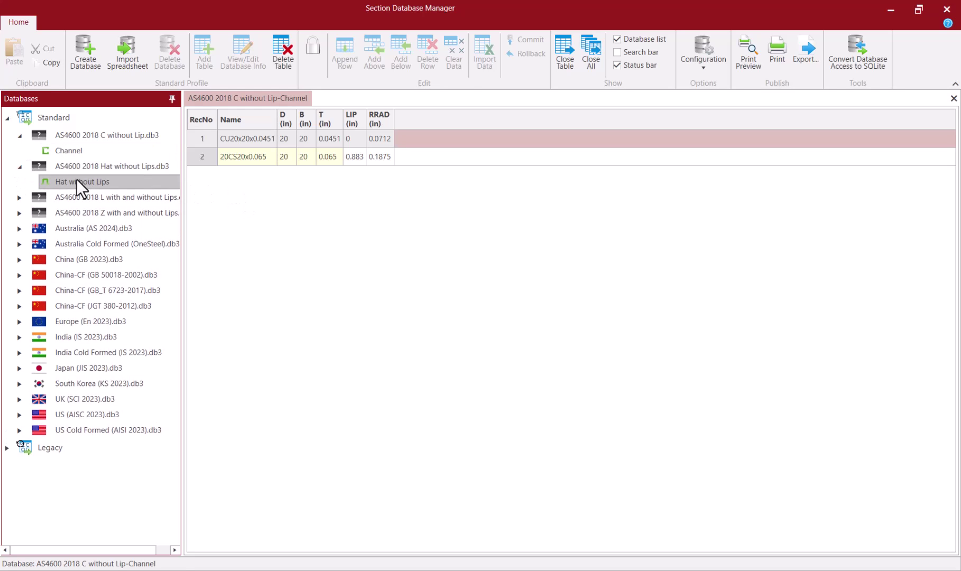
click(947, 9)
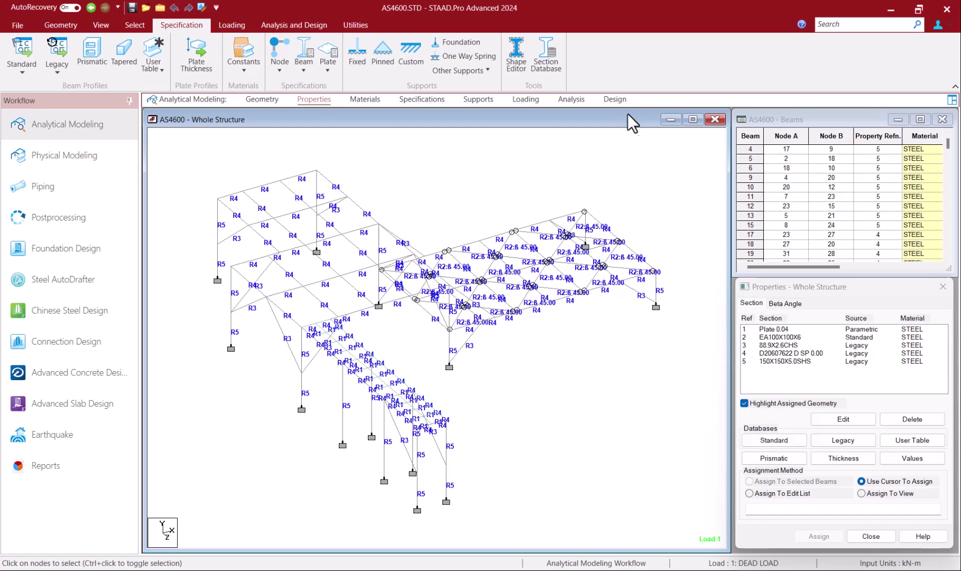
On the Design page, expand PARAMETER 1 and open the Define Parameters list
click(616, 99)
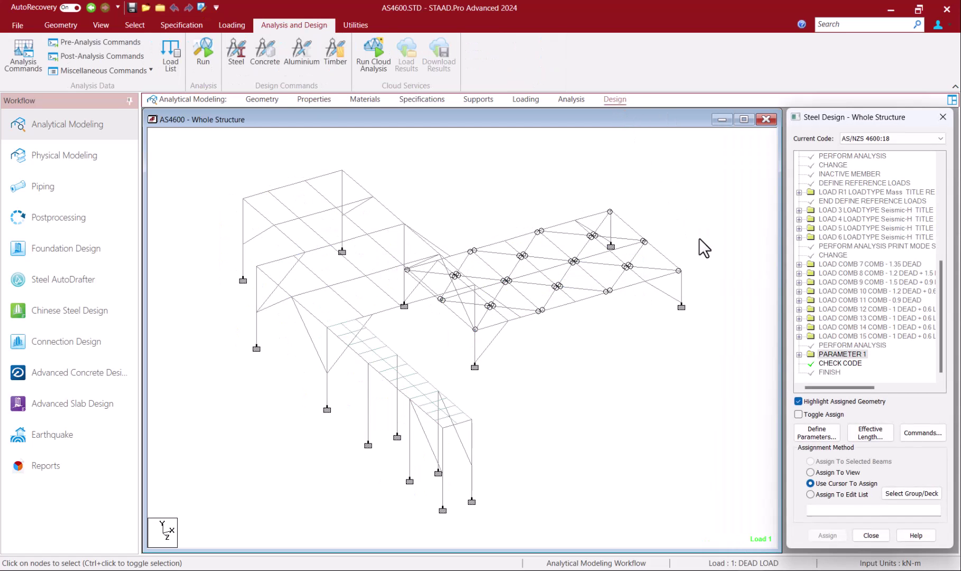
click(800, 354)
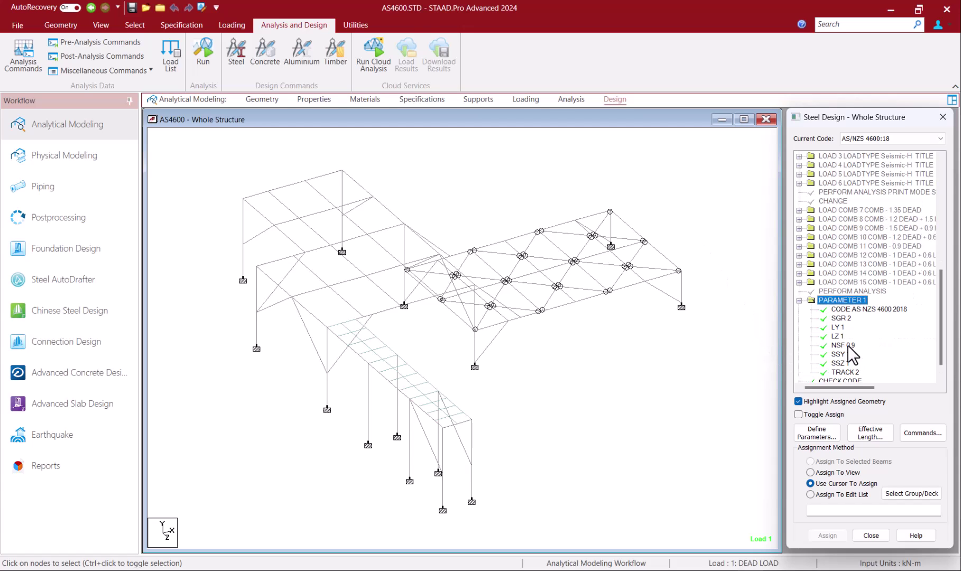
scroll(856, 348, down, 1)
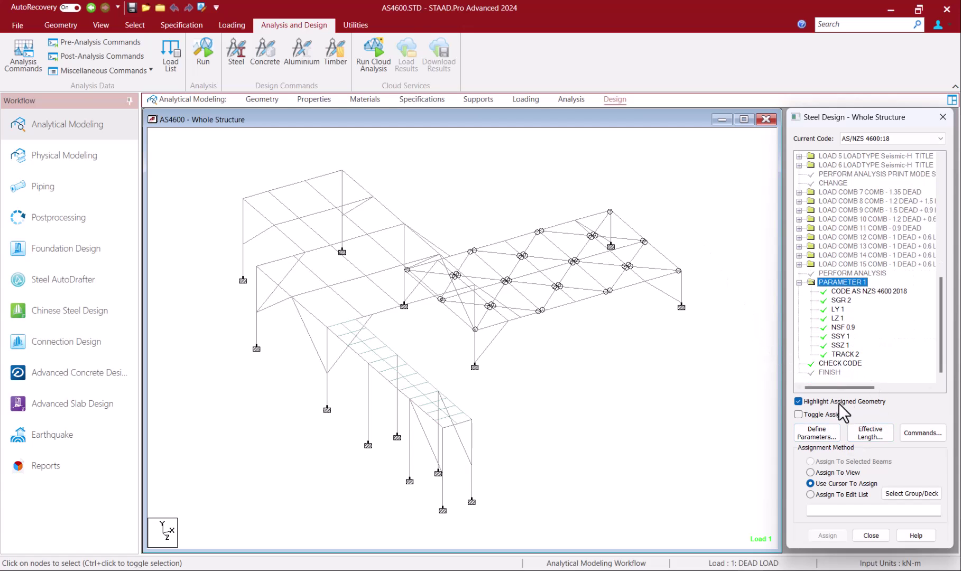
click(819, 434)
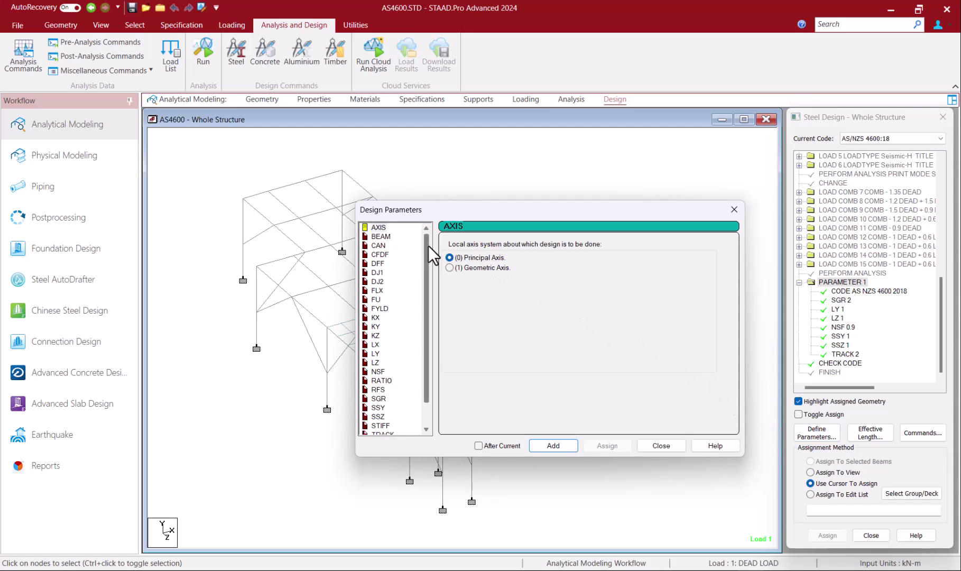
Read the CFDF correction factor and NSF net section factor (default 1) descriptions
drag(428, 245, 430, 257)
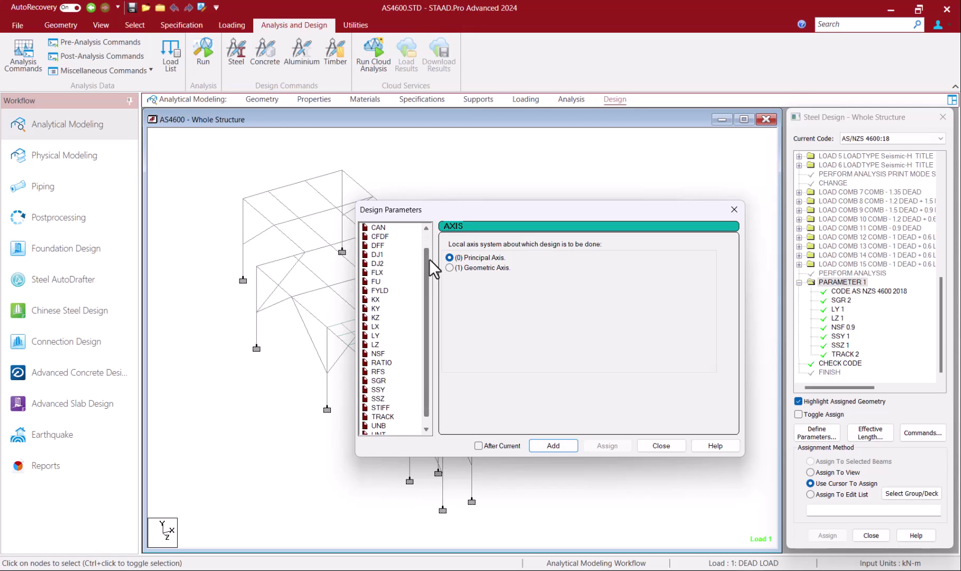
click(386, 236)
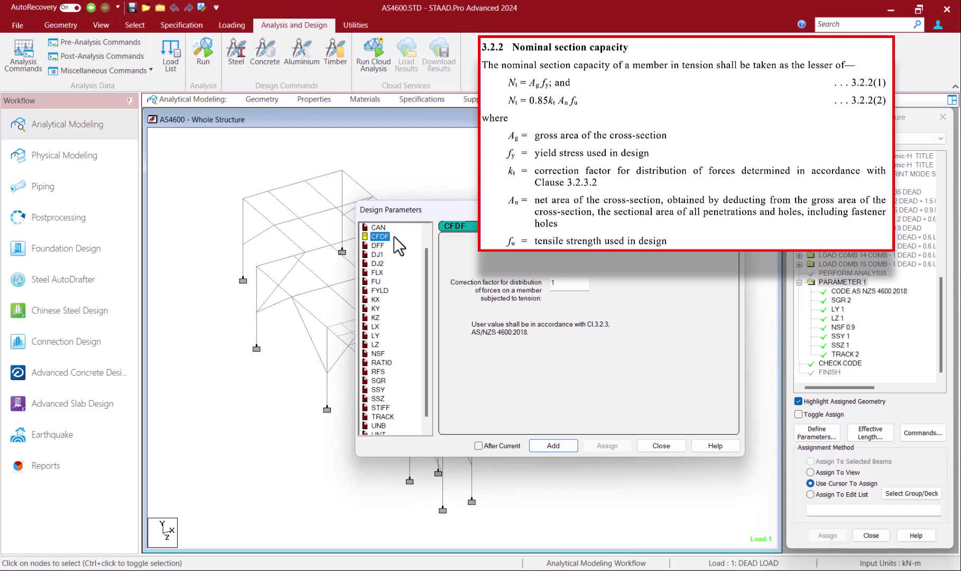
click(386, 353)
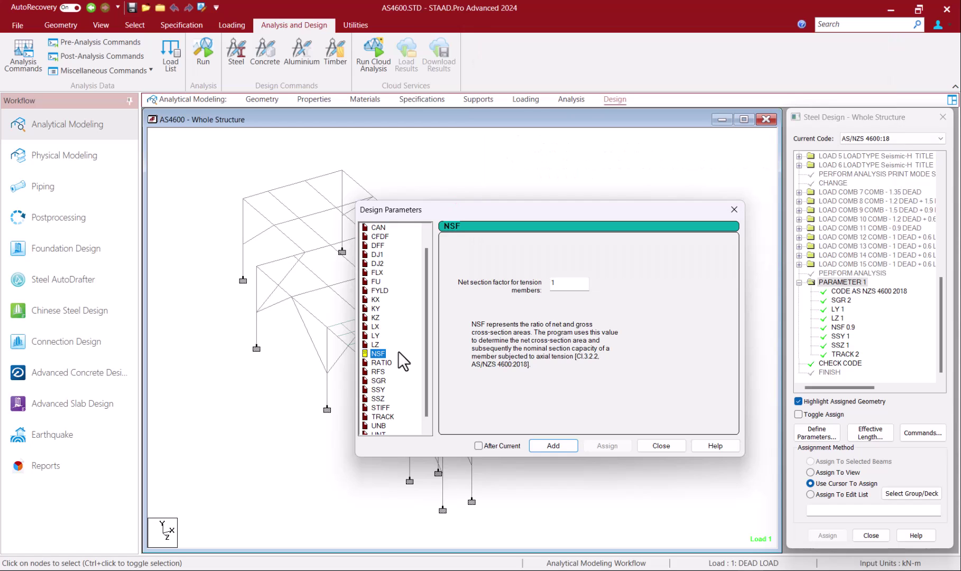
Review the RFS reduction factor and the SGR AS/NZS steel grade options, currently (0) NotDefined
click(391, 372)
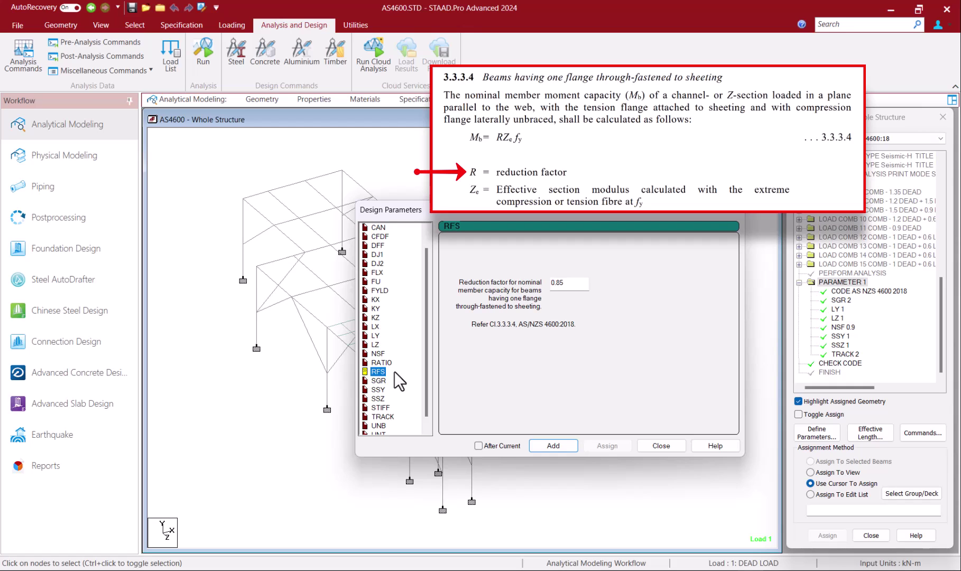
click(383, 380)
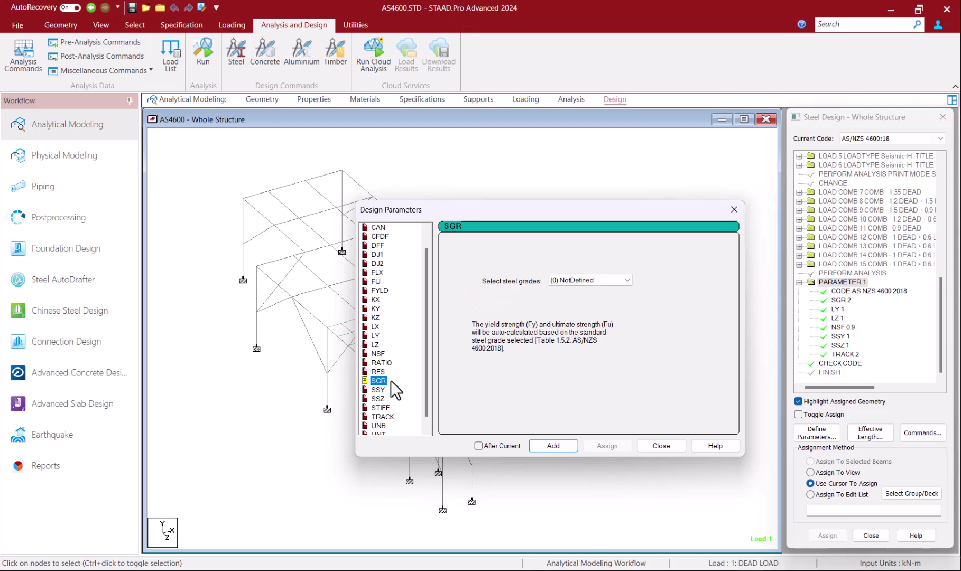
click(627, 281)
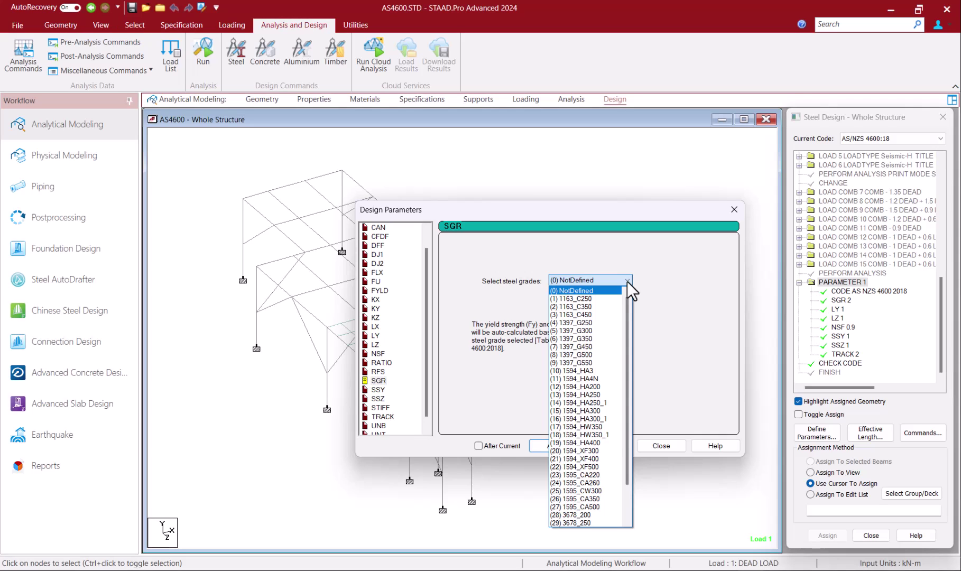
Review SSY, SSZ and STIFF, then close the list and inspect SGR 2 (1163_C350)
click(381, 388)
click(383, 389)
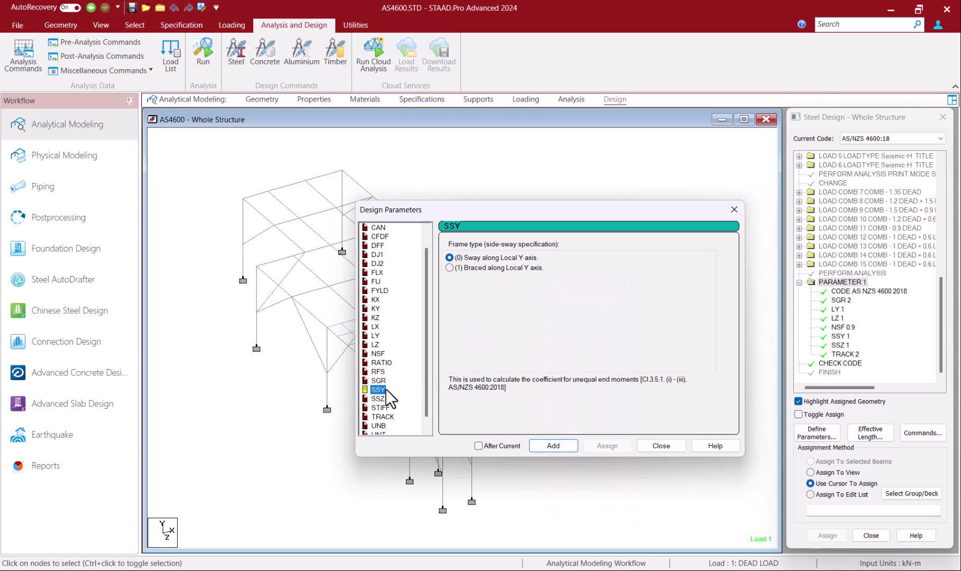
click(380, 400)
click(387, 408)
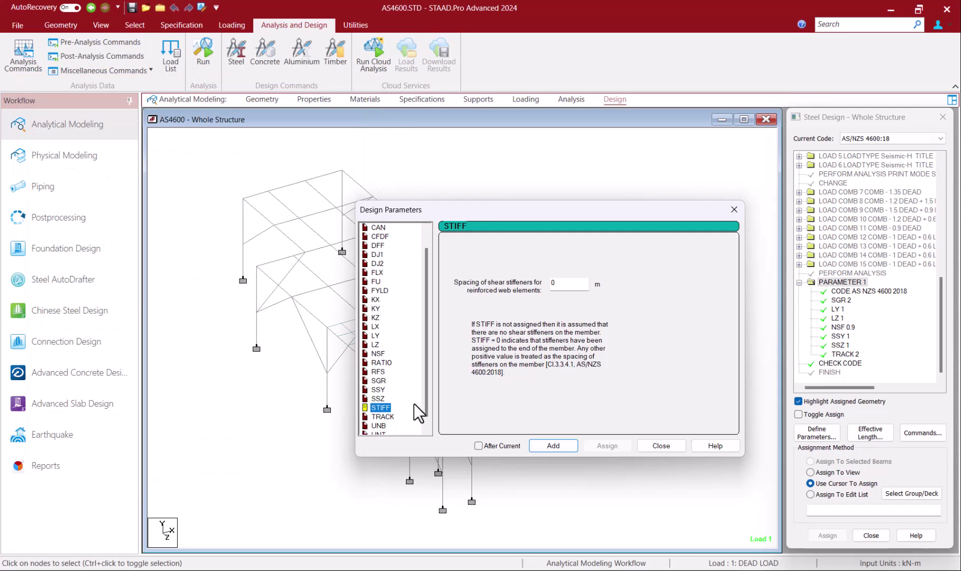
click(661, 446)
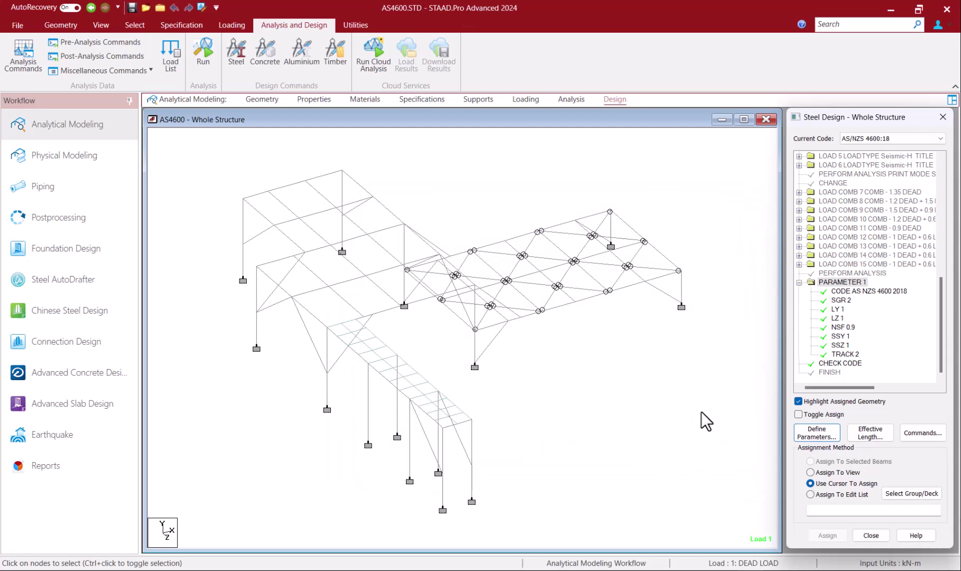
click(840, 300)
double_click(848, 301)
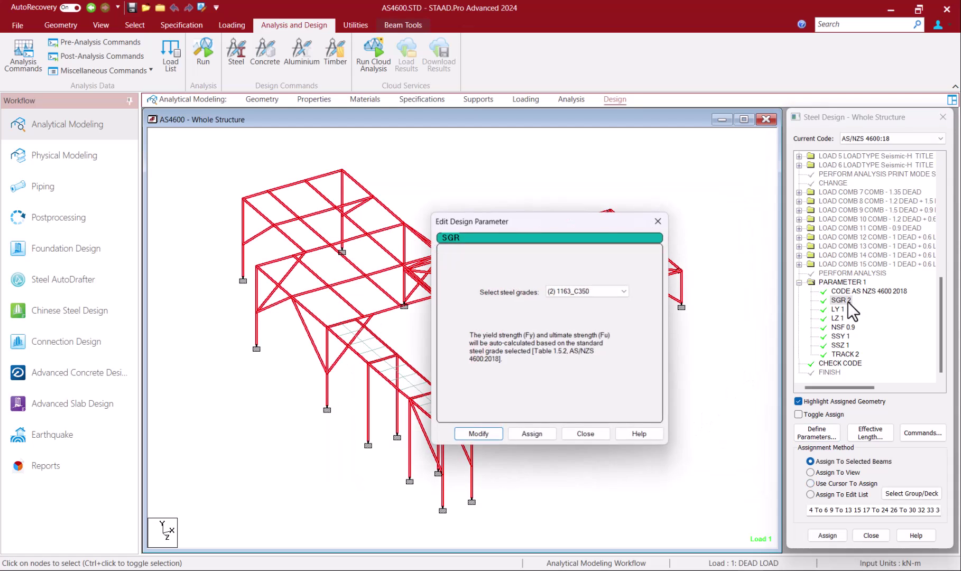
click(628, 293)
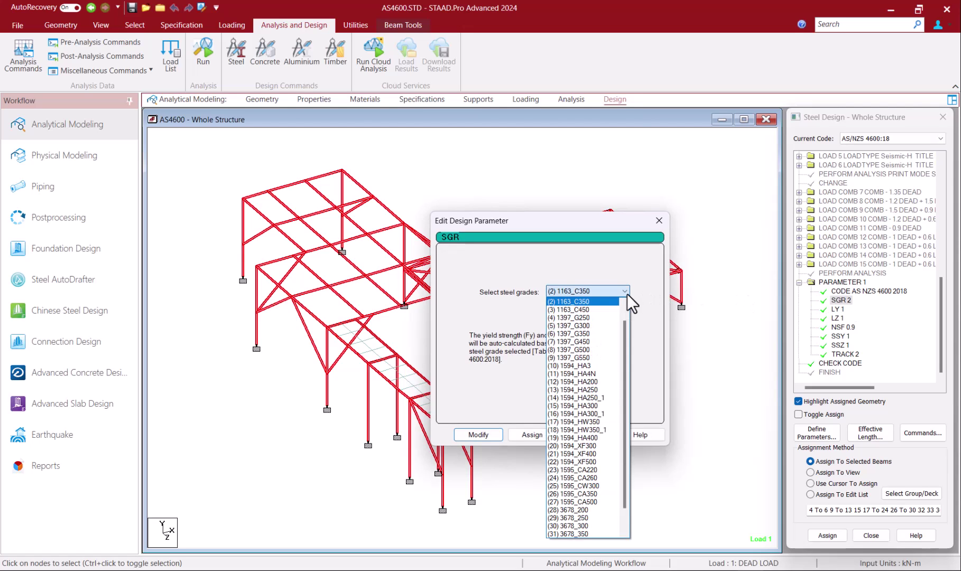
click(650, 285)
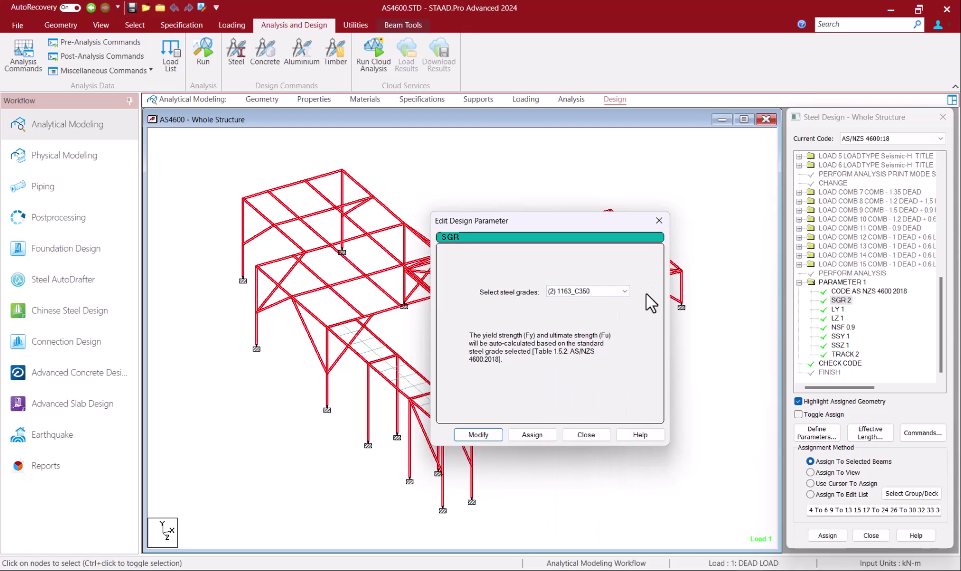
click(593, 432)
click(843, 327)
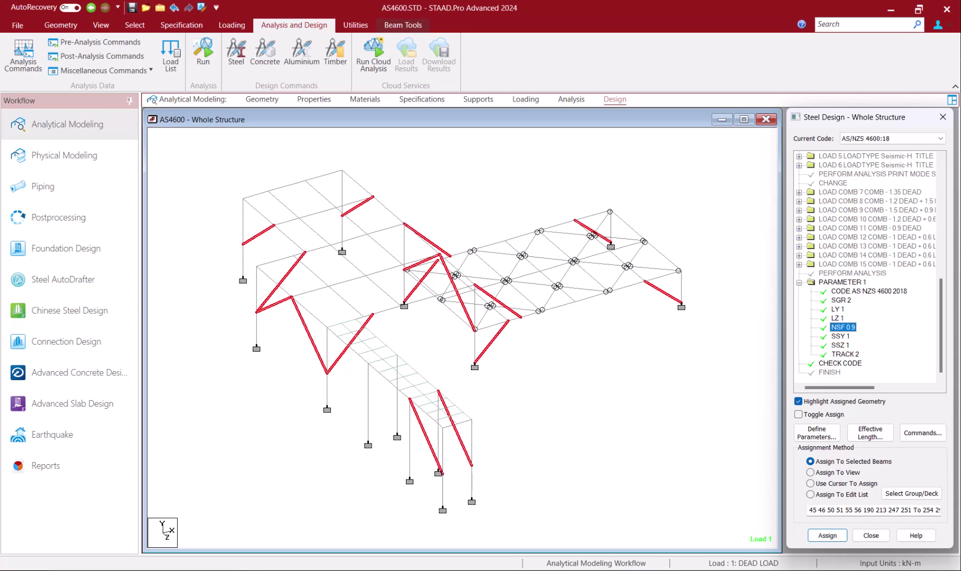
click(839, 336)
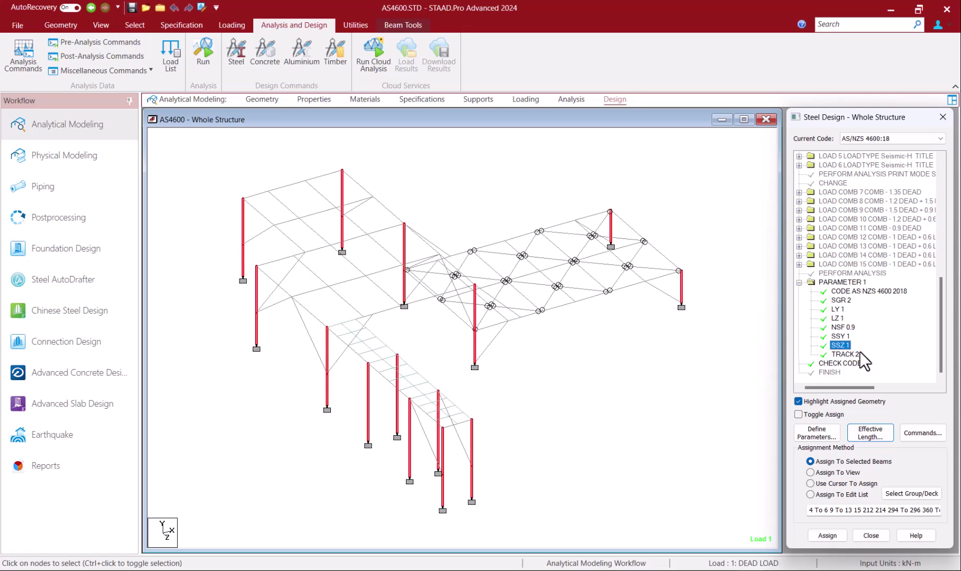
click(857, 354)
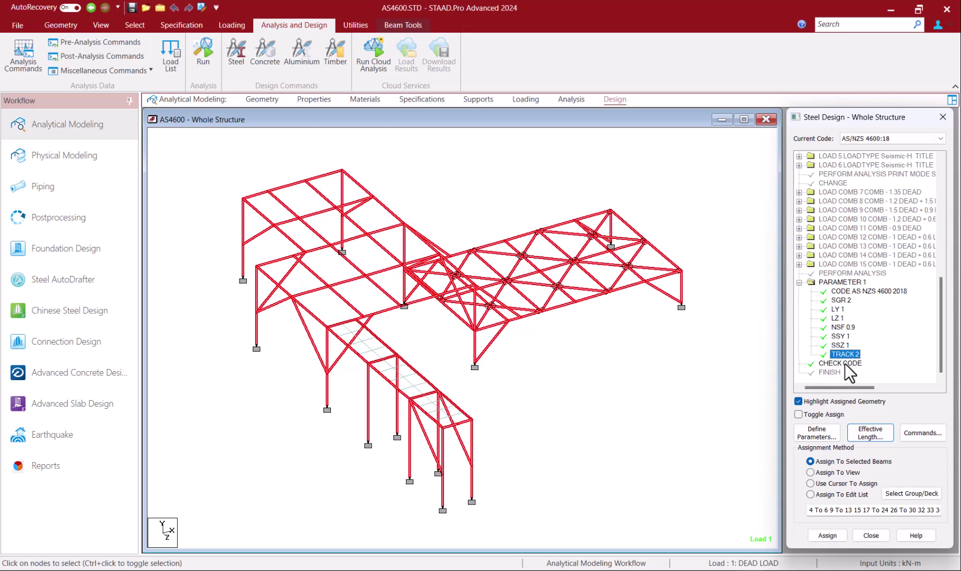
click(844, 364)
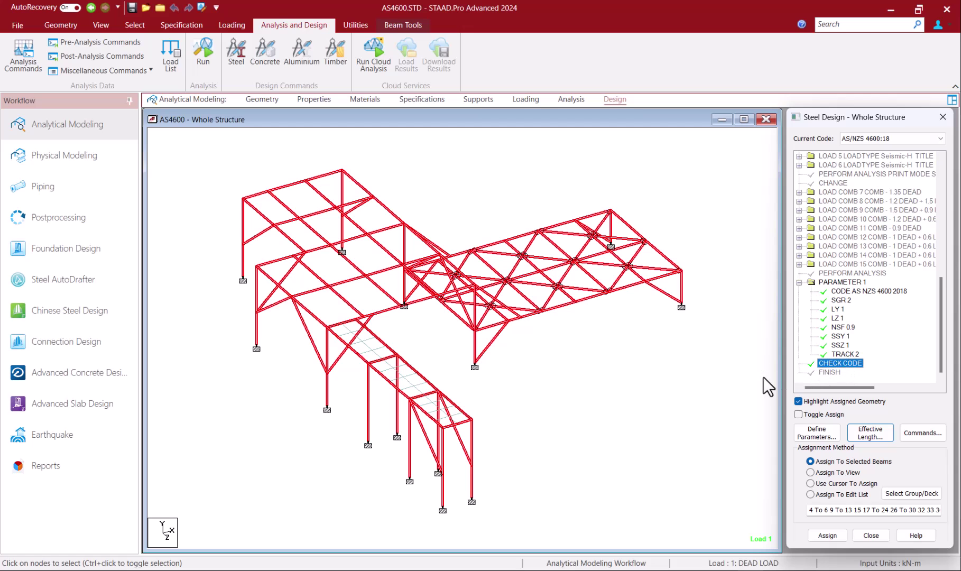
click(750, 379)
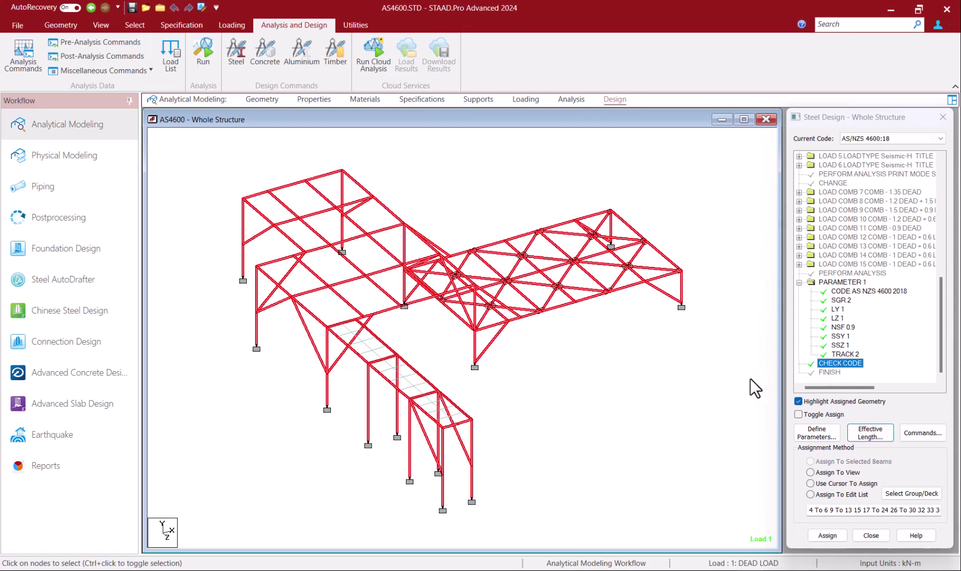
Run the analysis and AS/NZS 4600 steel design, choosing to view the output file
click(565, 104)
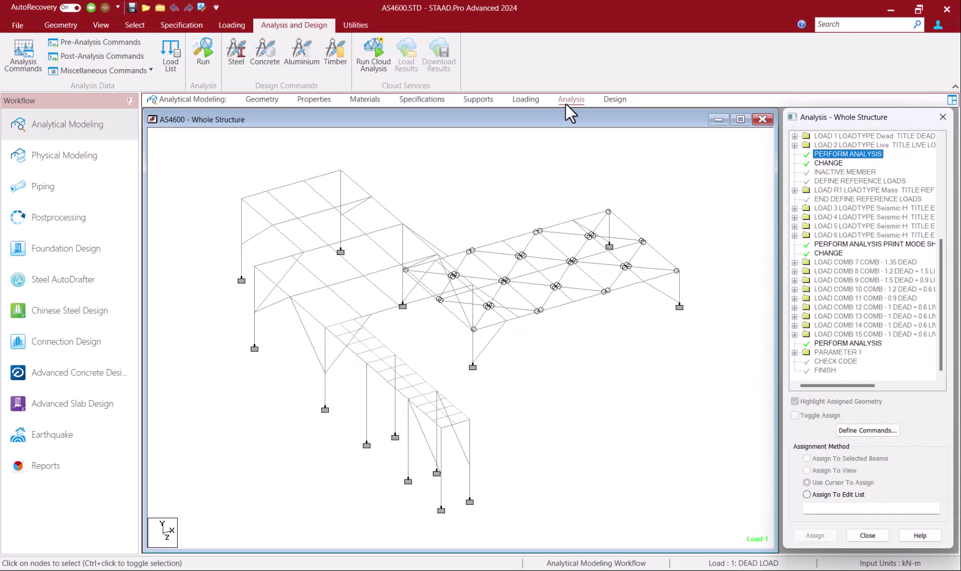
click(202, 49)
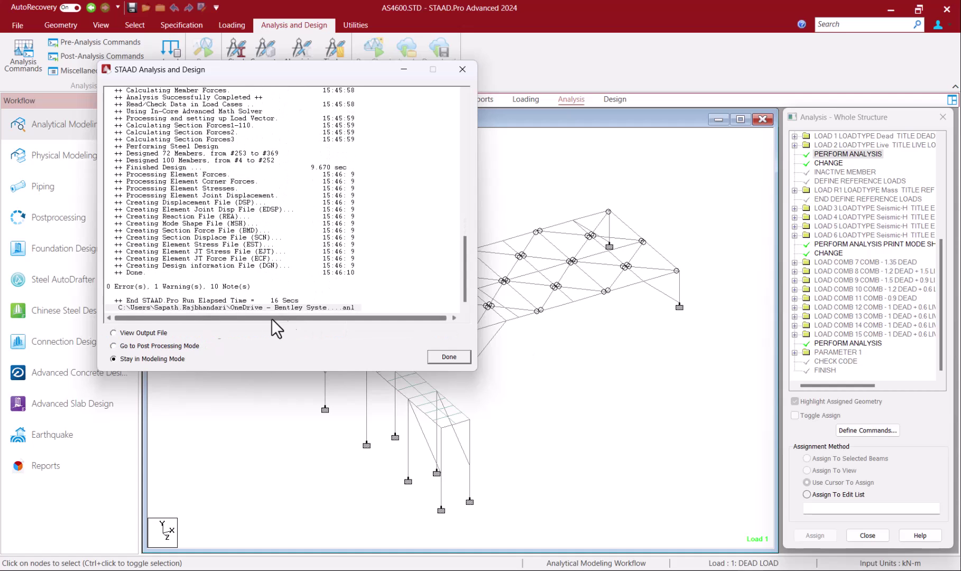
click(129, 331)
Open AS4600.anl in a maximized Viewer and jump to Member 4's results
click(442, 357)
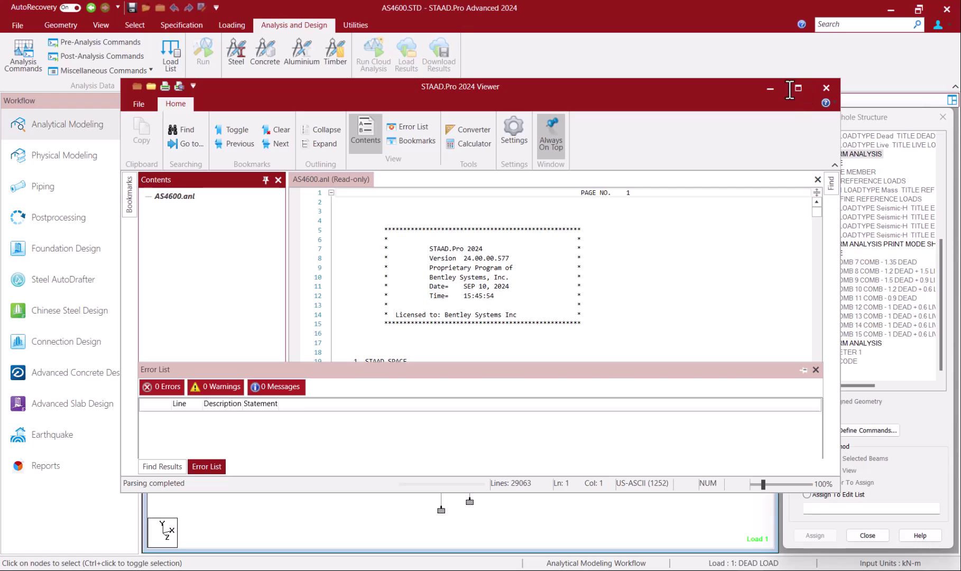
click(799, 87)
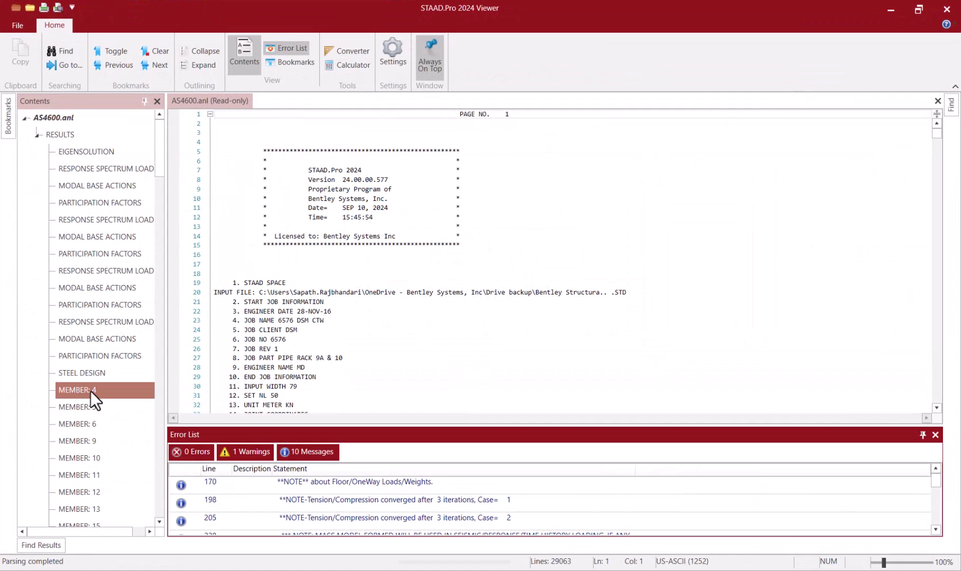
click(77, 392)
scroll(350, 267, down, 4)
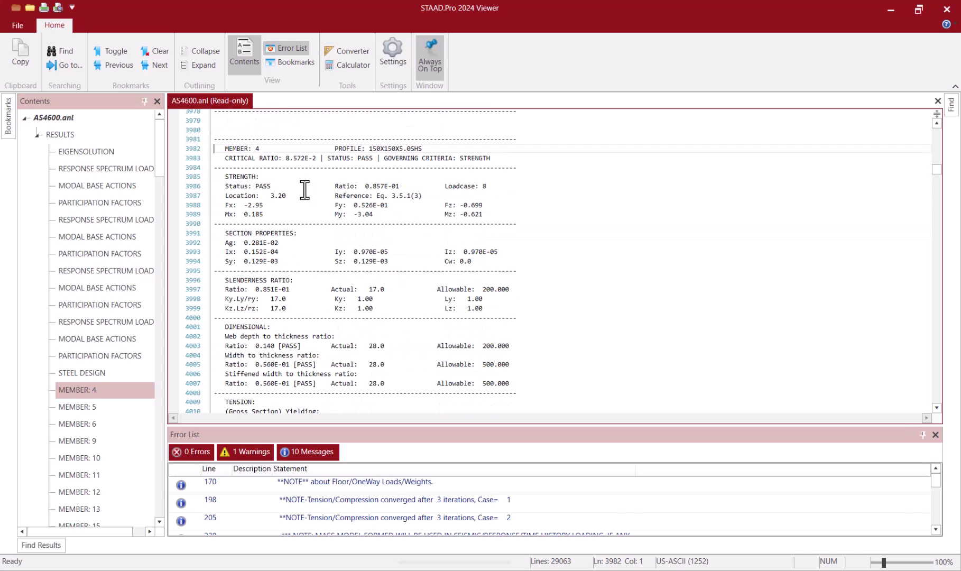
Review Member 4's strength, slenderness and dimensional checks, all passing at ratio 8.572E-2
click(279, 176)
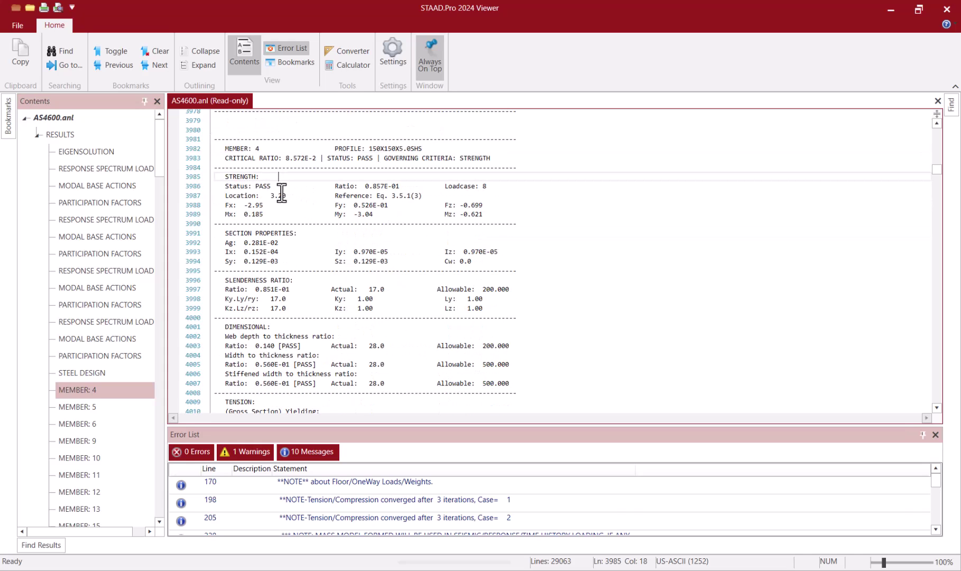
click(298, 280)
scroll(299, 291, down, 3)
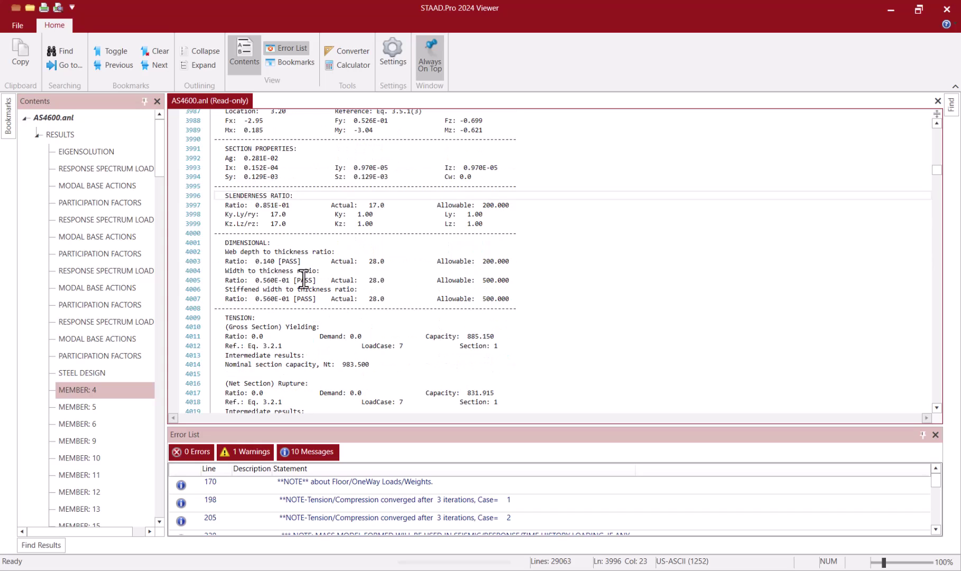
click(286, 242)
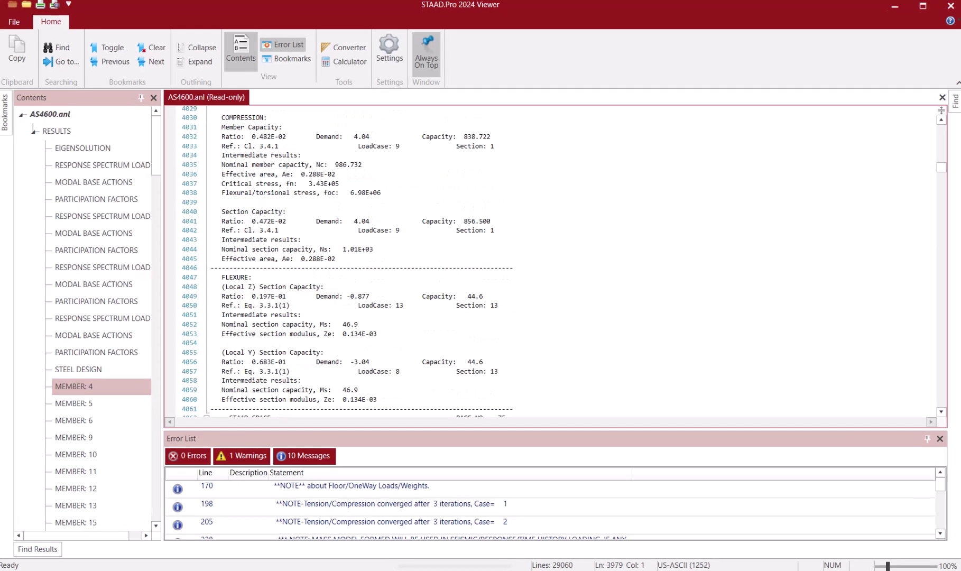
scroll(550, 259, down, 14)
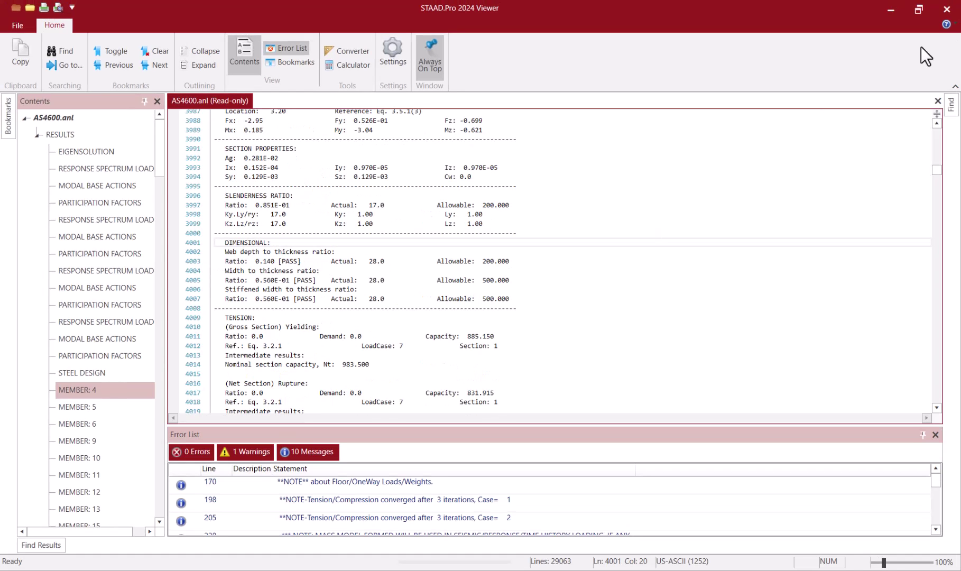
Return to post-processing with automatic result scaling and show the Bending Z (MZ) beam diagram
click(955, 14)
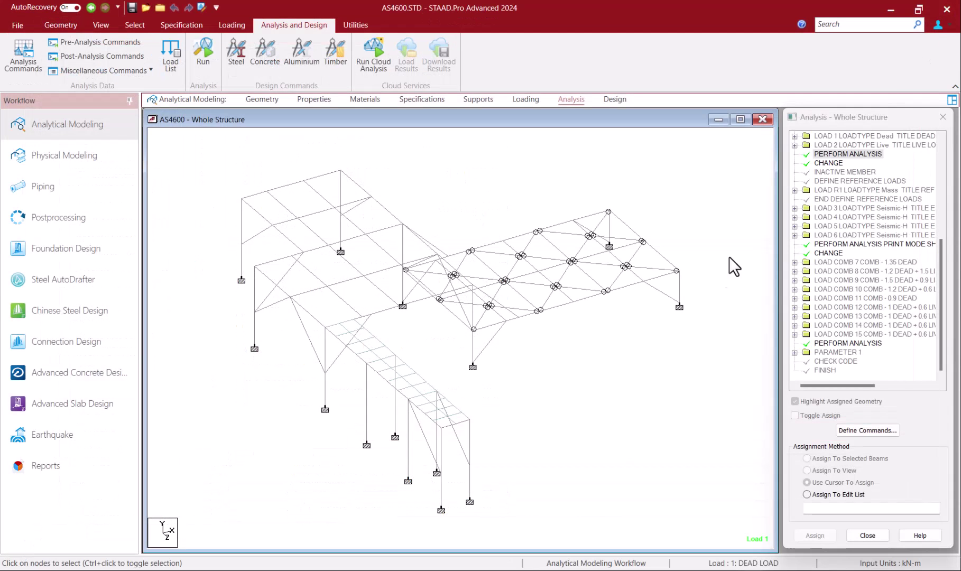
click(84, 227)
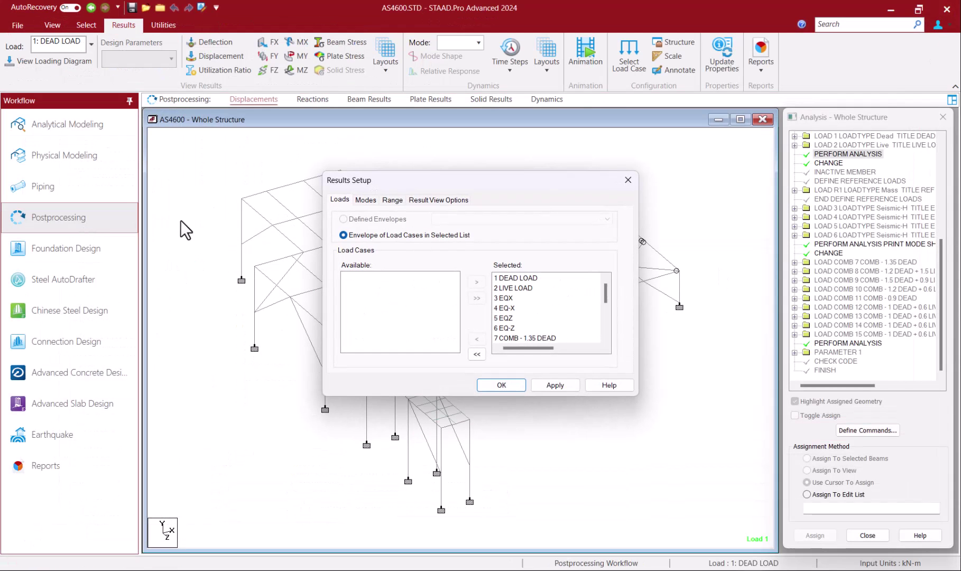
click(418, 200)
click(365, 249)
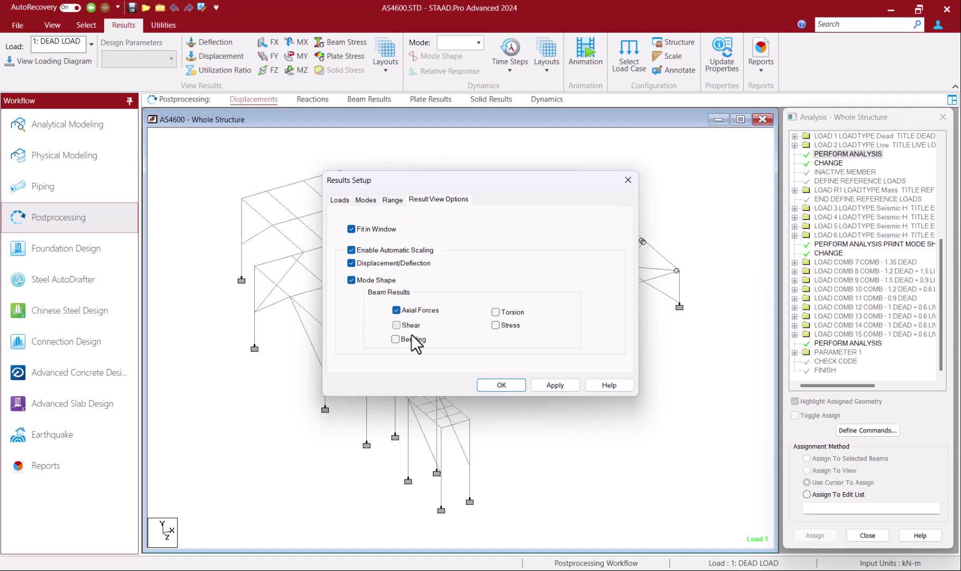
click(502, 385)
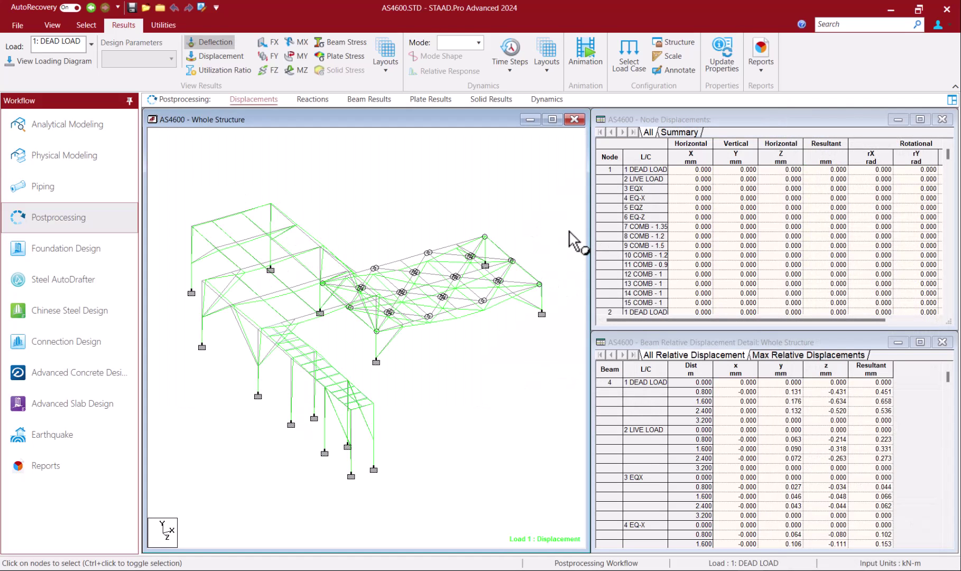
click(355, 98)
click(383, 76)
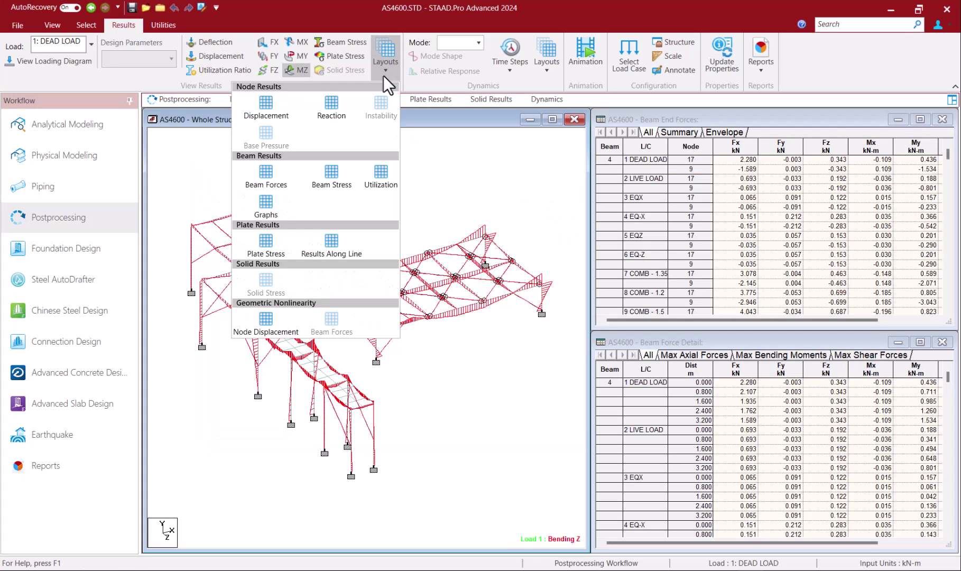
Show utilization ratios on all members and scroll the Design Results table to its Clause and L/C columns
click(381, 177)
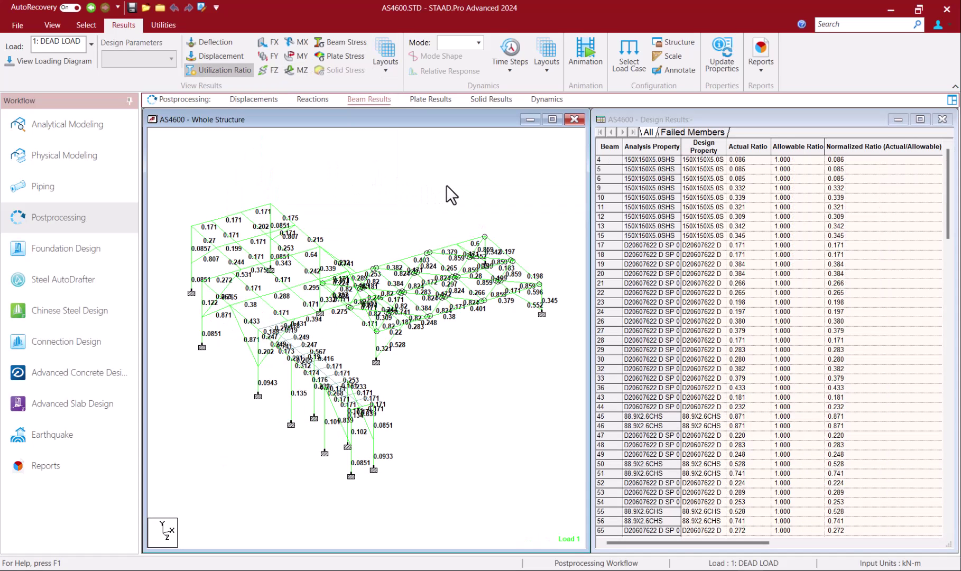
drag(659, 542, 763, 542)
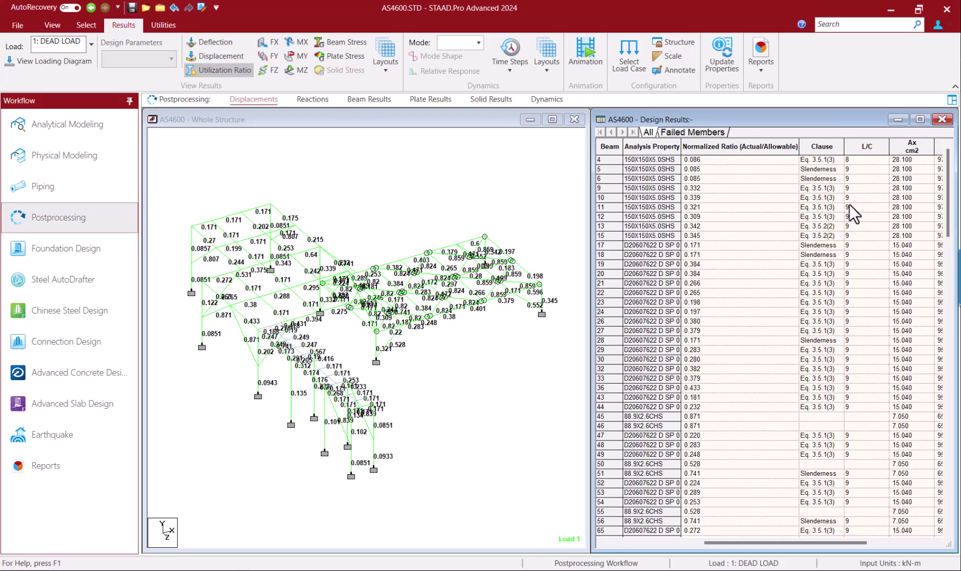
drag(740, 543, 643, 543)
click(446, 184)
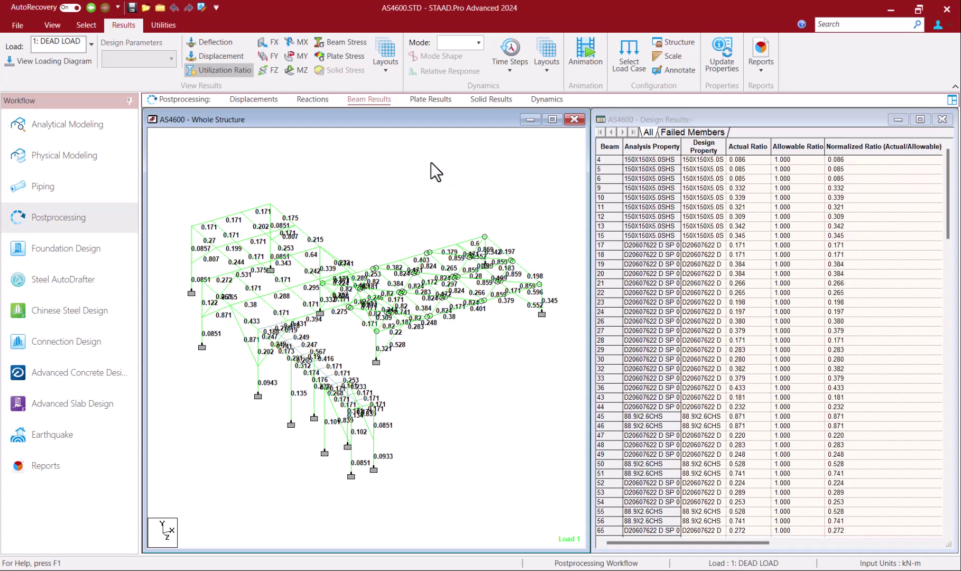
Switch to the Graphs layout and view force graphs for individual beams, including beam 71
click(393, 74)
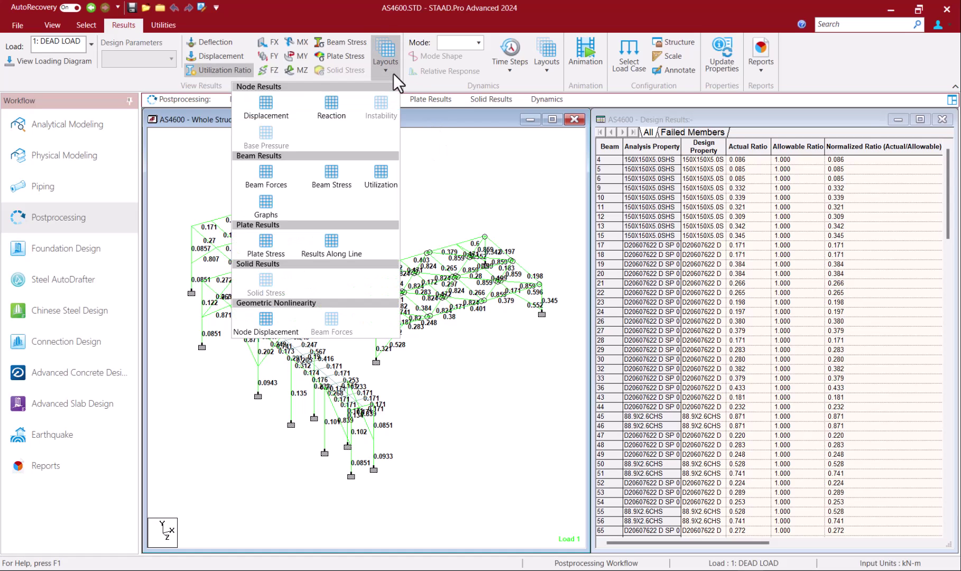
click(267, 206)
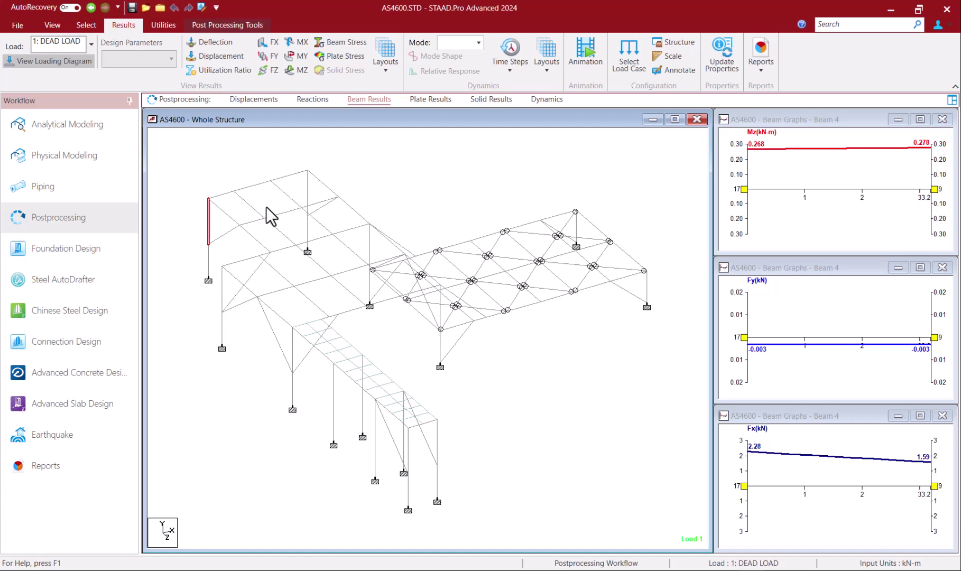
click(404, 247)
click(318, 280)
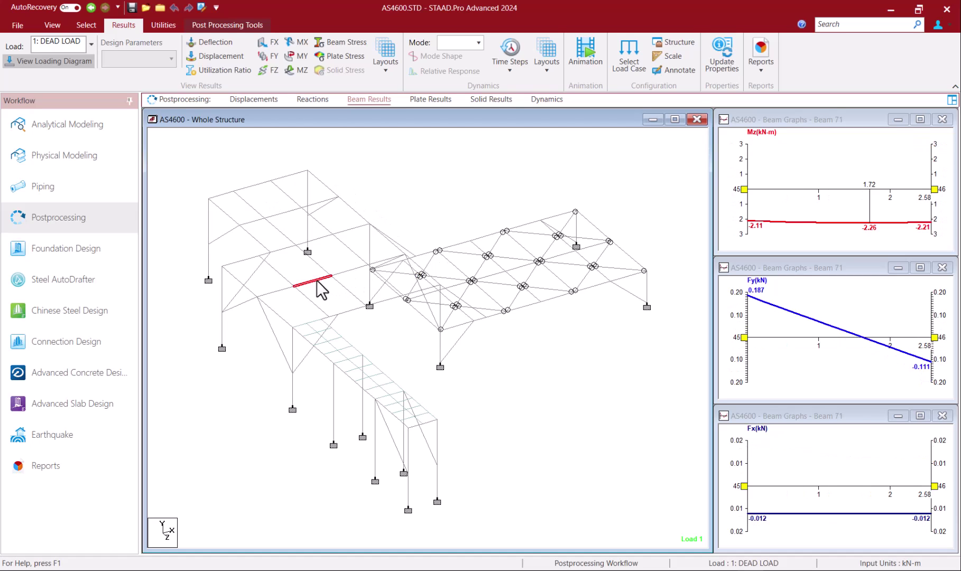
Show the Beam Stress layout and slide the section cut along Beam 254 to 2.88 m
click(391, 75)
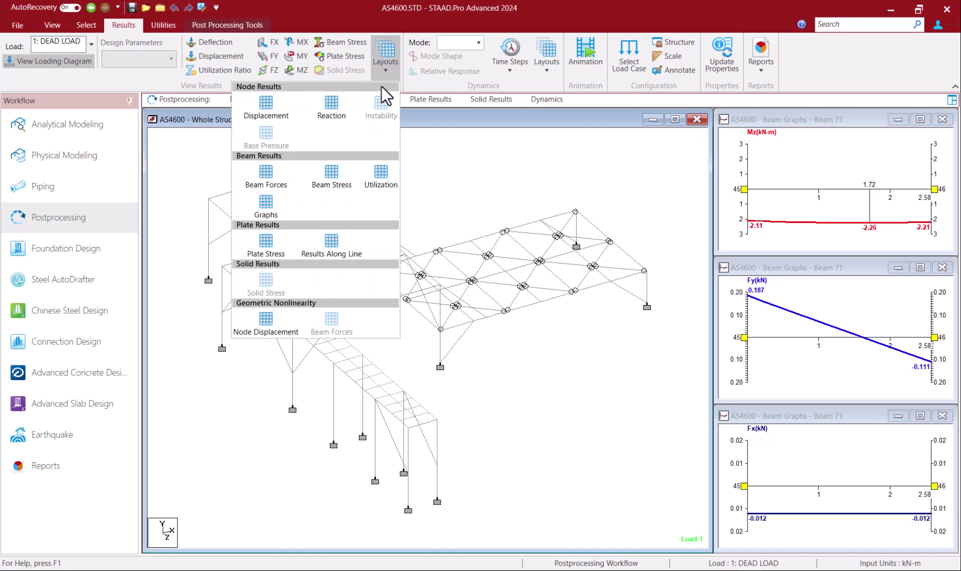
click(332, 179)
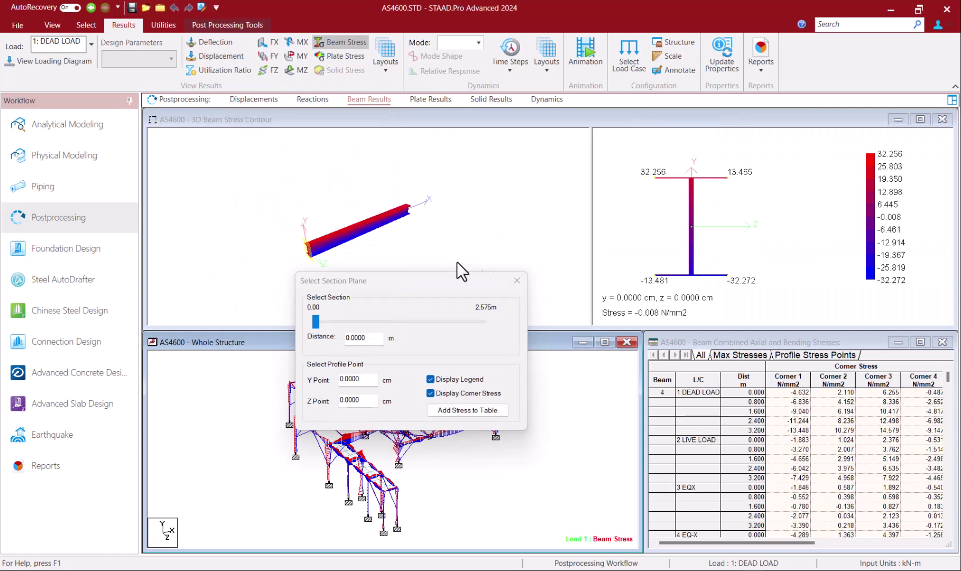
click(517, 280)
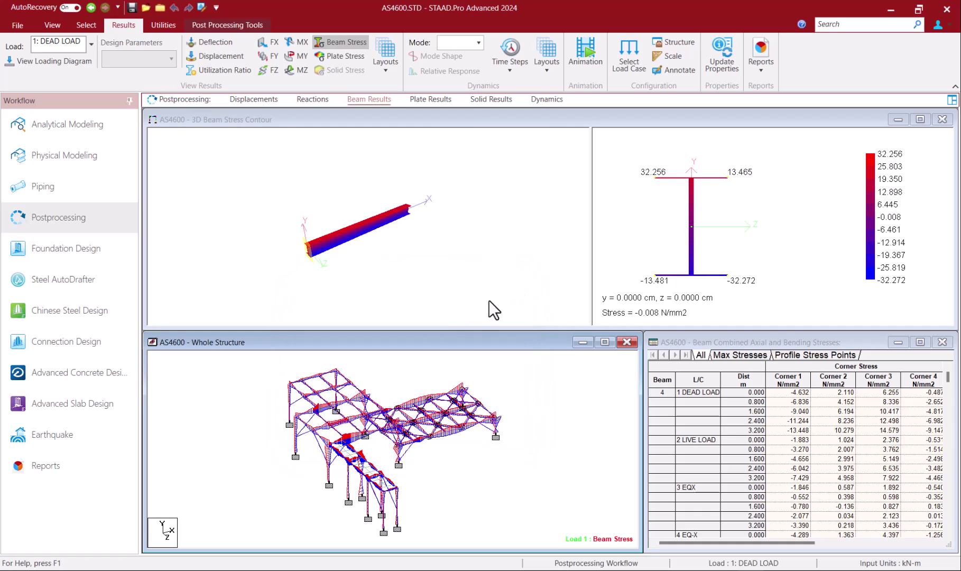
click(288, 393)
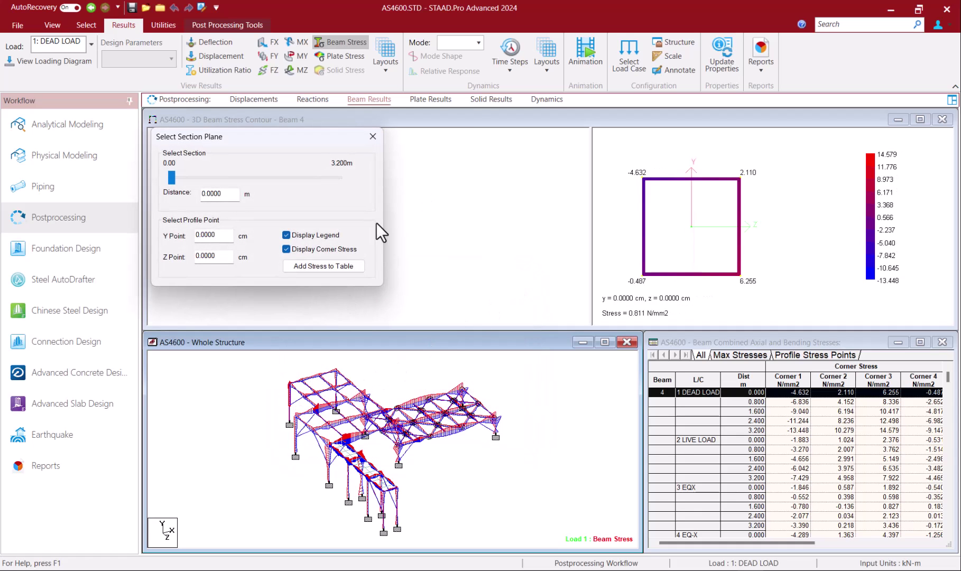
drag(302, 138, 698, 347)
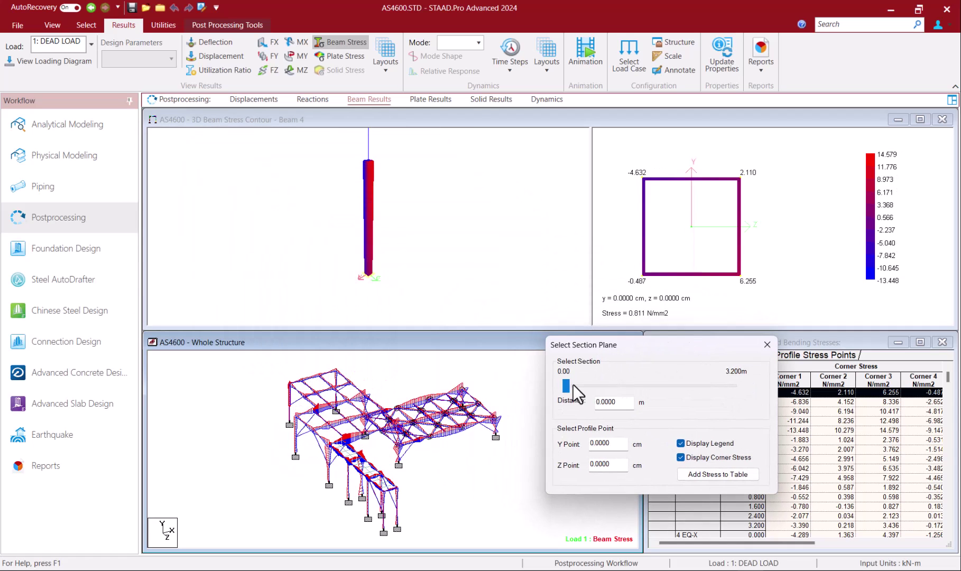
drag(613, 389, 732, 394)
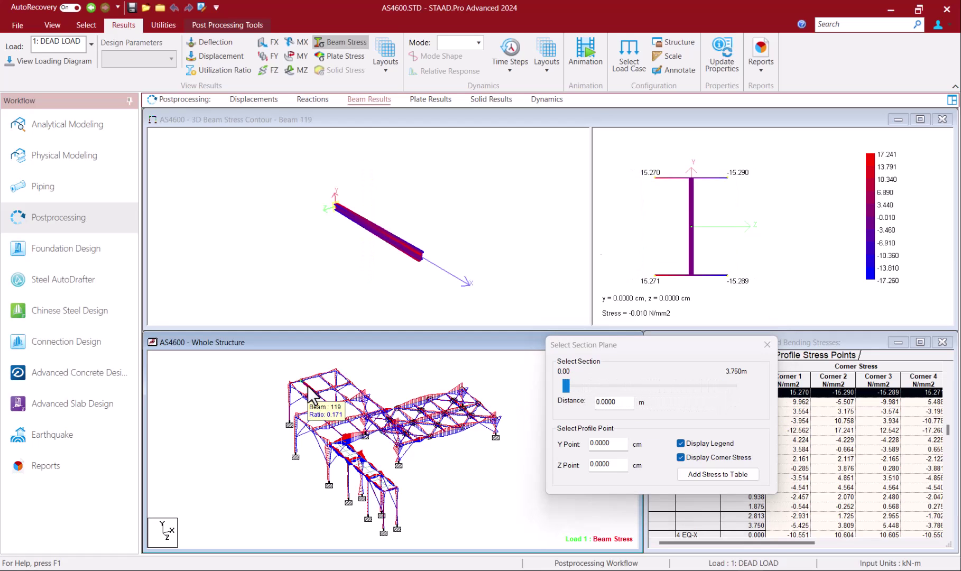
drag(569, 389, 738, 378)
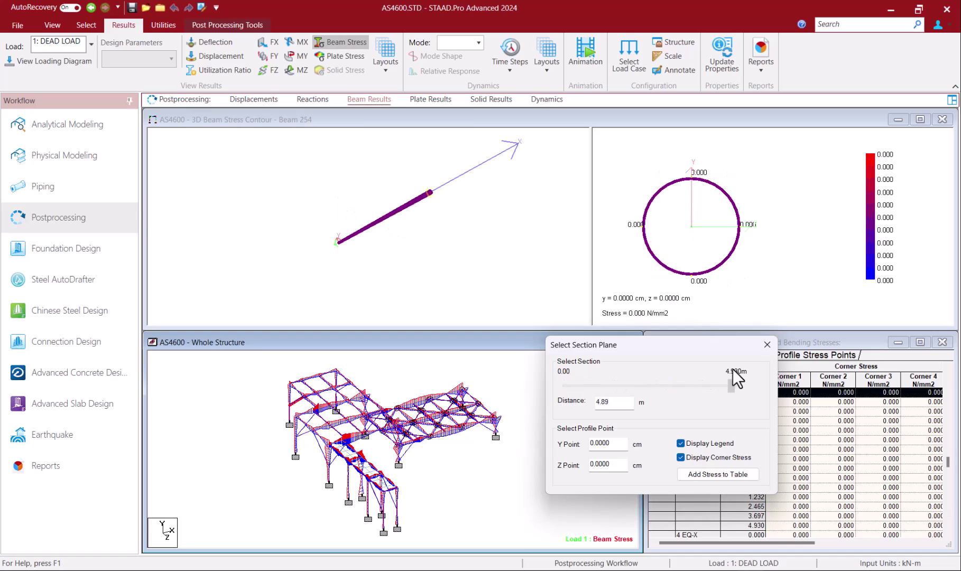
Select load case 3: EQX, switch from the deflected shape to mode shapes, and view Modes 3 and 4
click(768, 345)
click(253, 99)
click(91, 44)
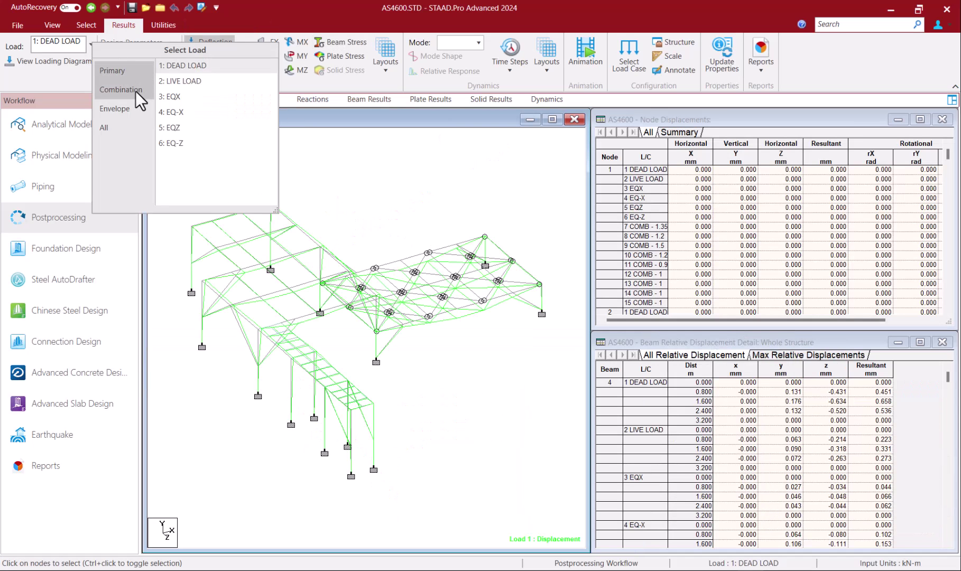
click(179, 97)
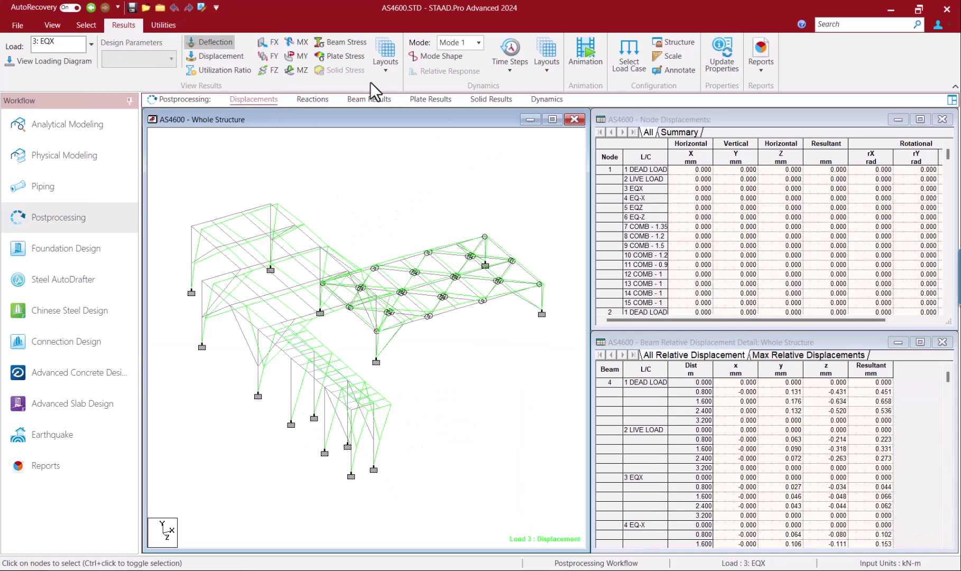
click(213, 42)
click(447, 56)
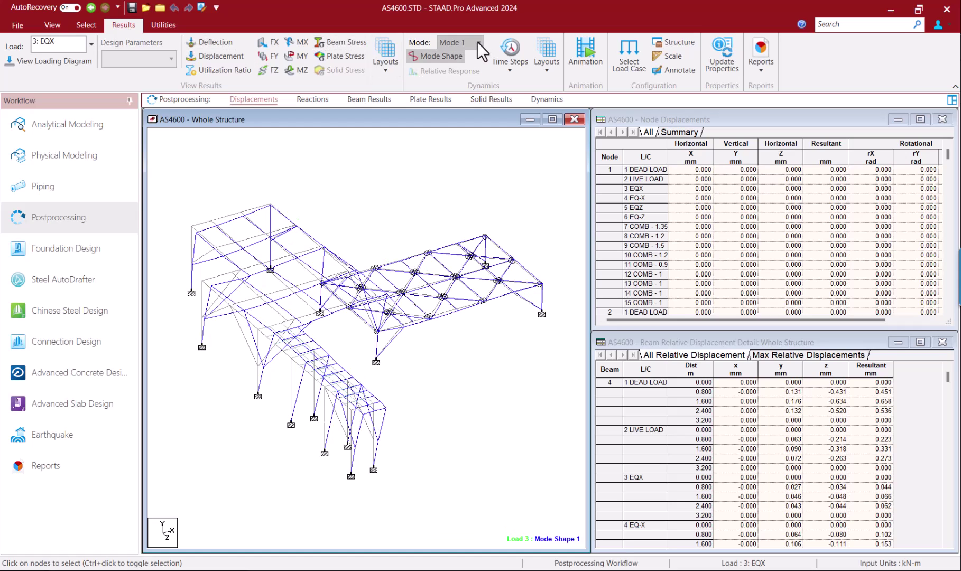
click(476, 43)
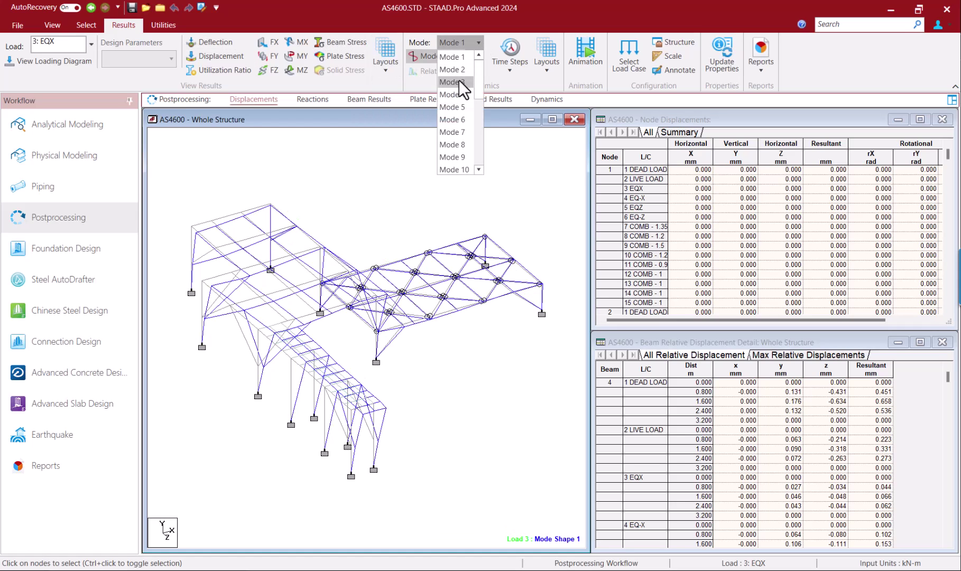
click(459, 82)
click(475, 44)
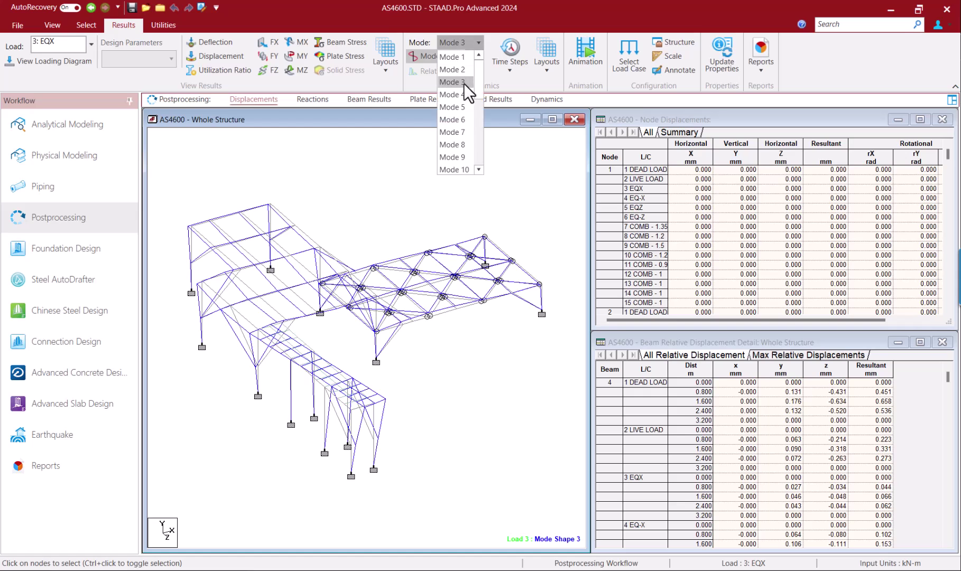
click(461, 91)
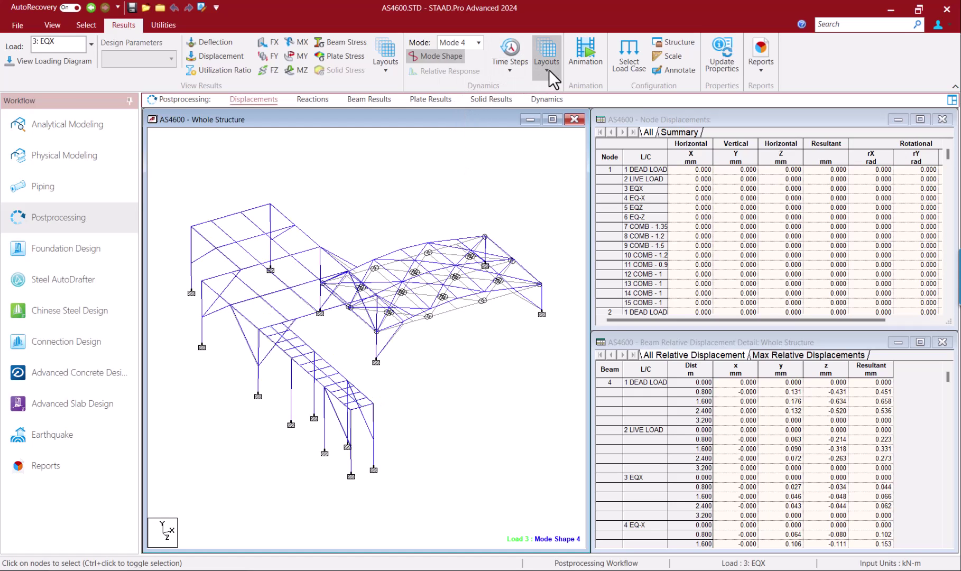
Set the animation to Mode and apply it
click(591, 62)
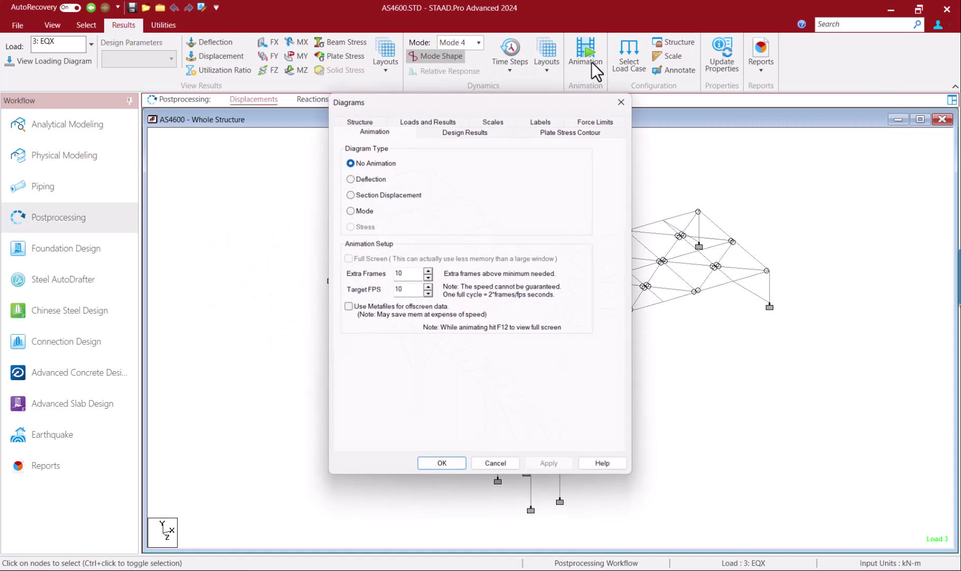
click(358, 212)
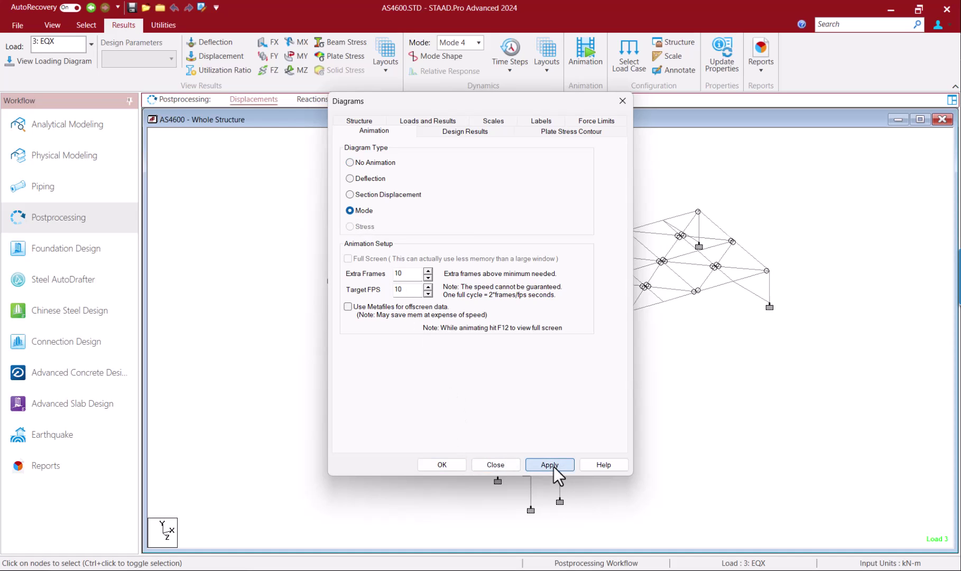
click(552, 465)
click(452, 464)
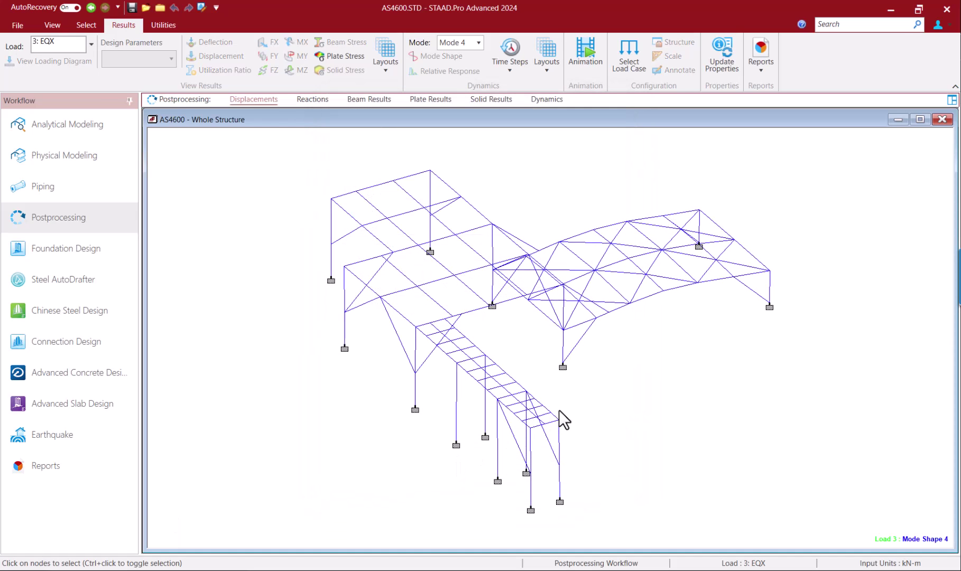
Step through Mode 6 and finish on Mode Shape 2
click(479, 44)
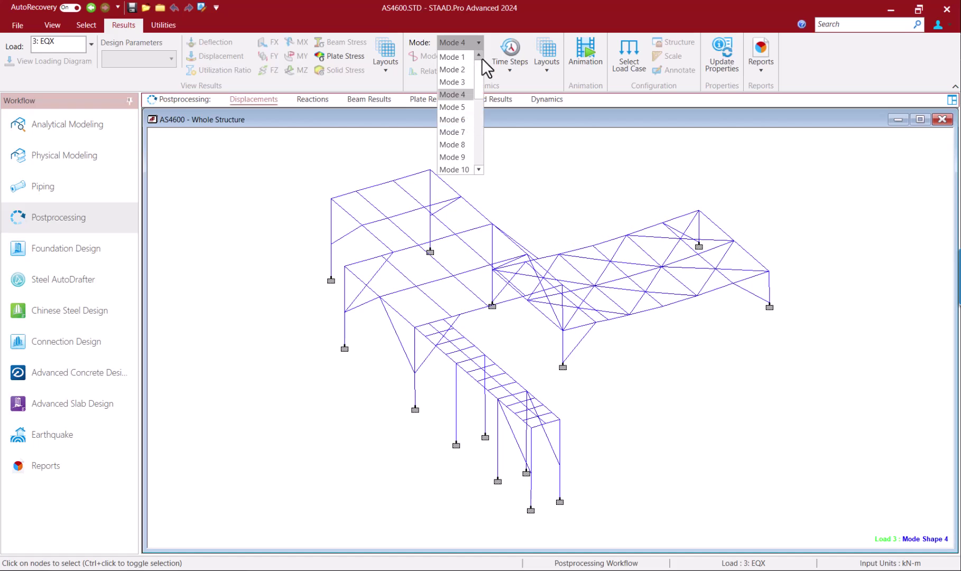
click(466, 118)
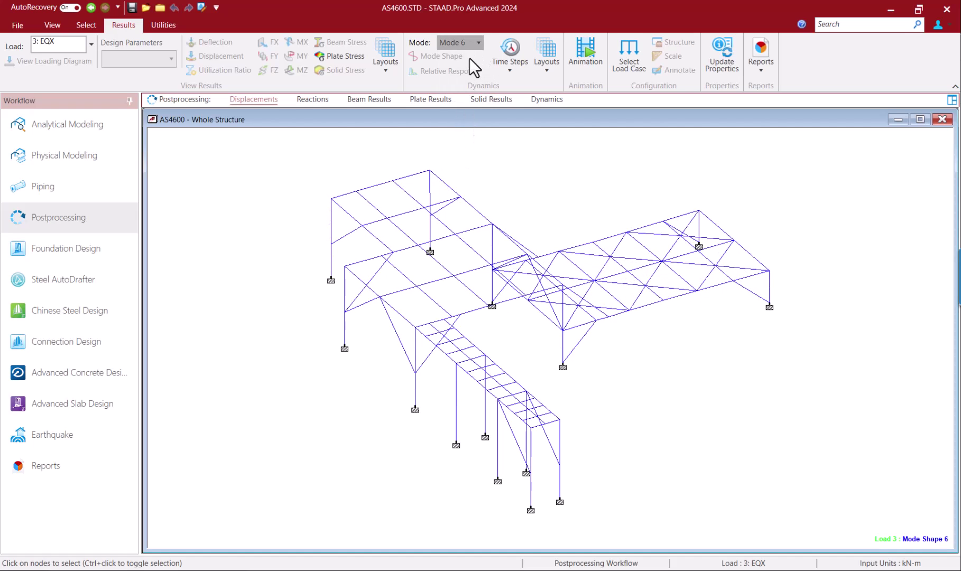
click(470, 43)
click(463, 72)
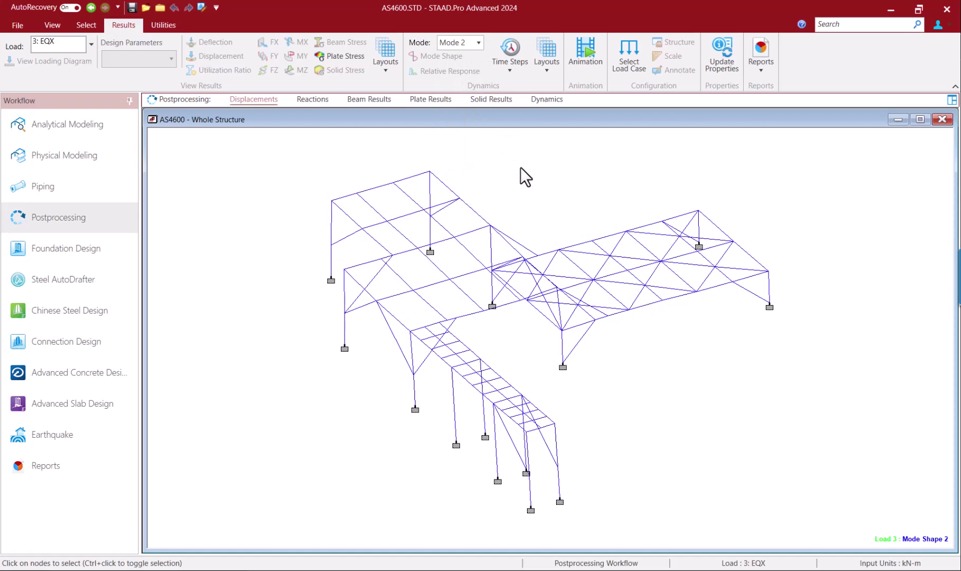